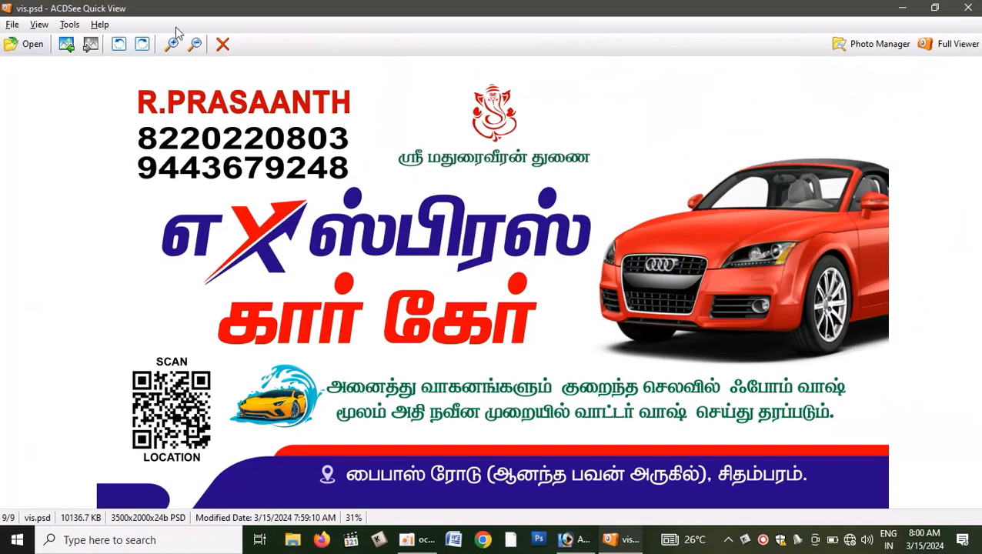
Step: Close the image preview, switch to Photoshop and restore vis.psd to a floating document window
{"action": "left_click", "coordinate": [968, 7]}
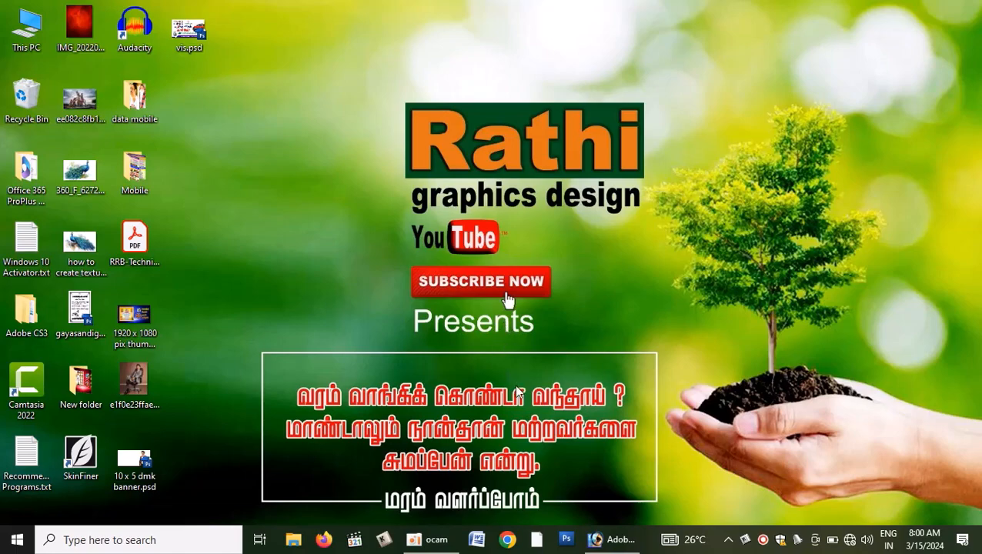
{"action": "left_click", "coordinate": [615, 540]}
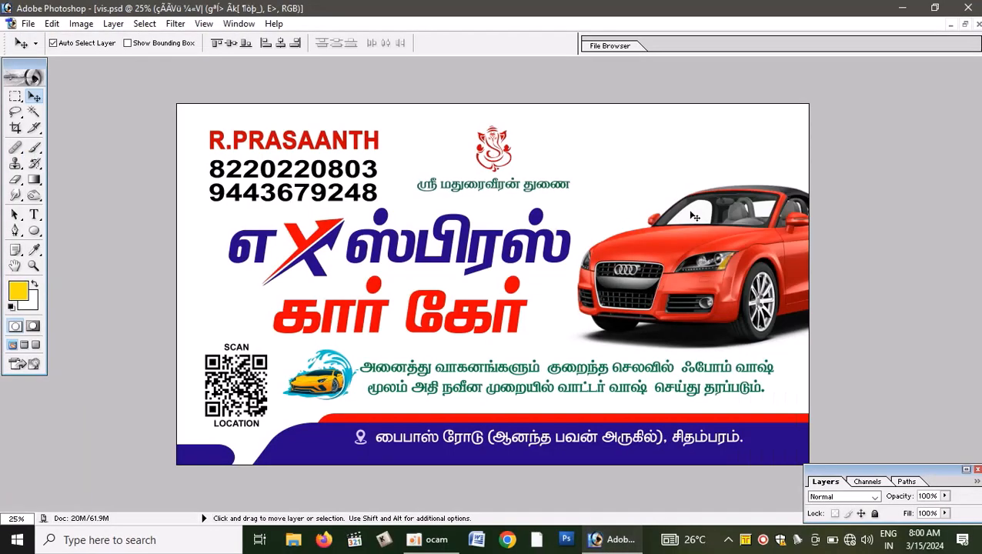
{"action": "left_click", "coordinate": [966, 26]}
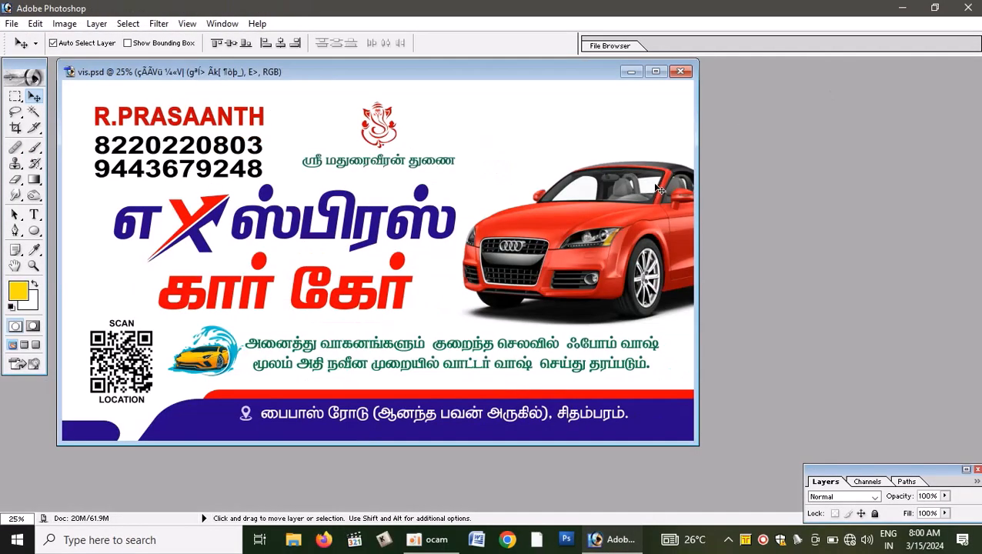
Step: Create a new white RGB document 3.5 inches wide and 2 inches high at 1000 pixels/inch
{"action": "key", "text": "ctrl+n"}
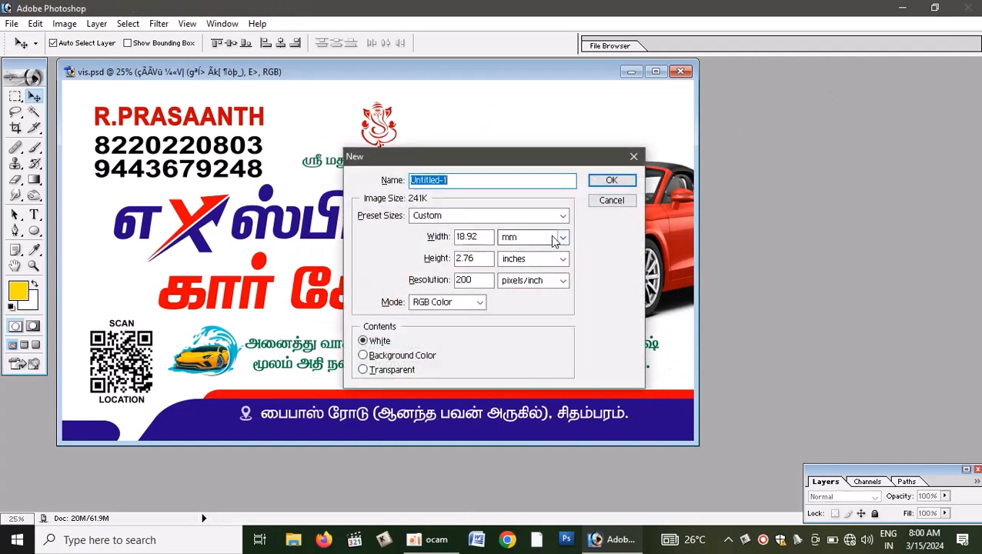
{"action": "double_click", "coordinate": [481, 237]}
{"action": "type", "text": "3"}
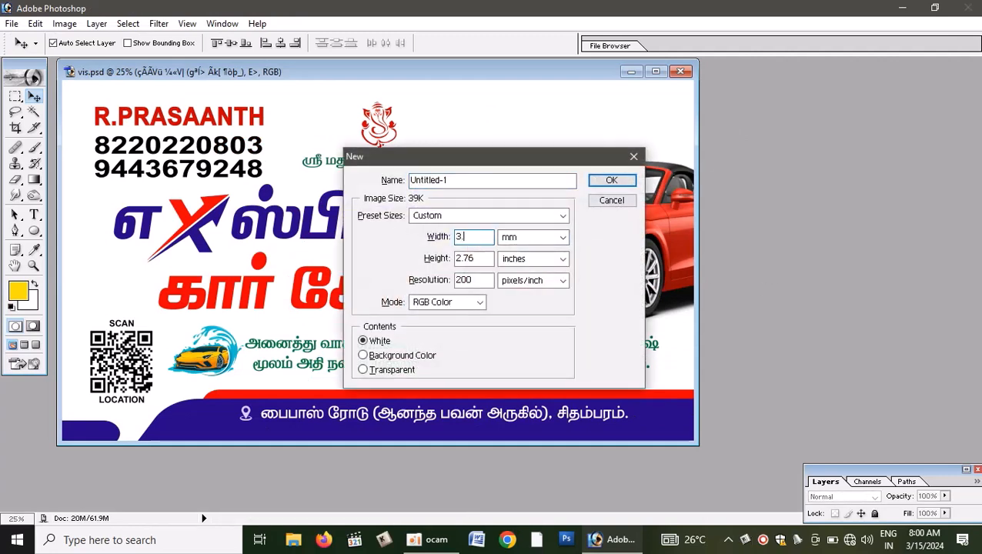
{"action": "type", "text": ".5"}
{"action": "key", "text": "Tab"}
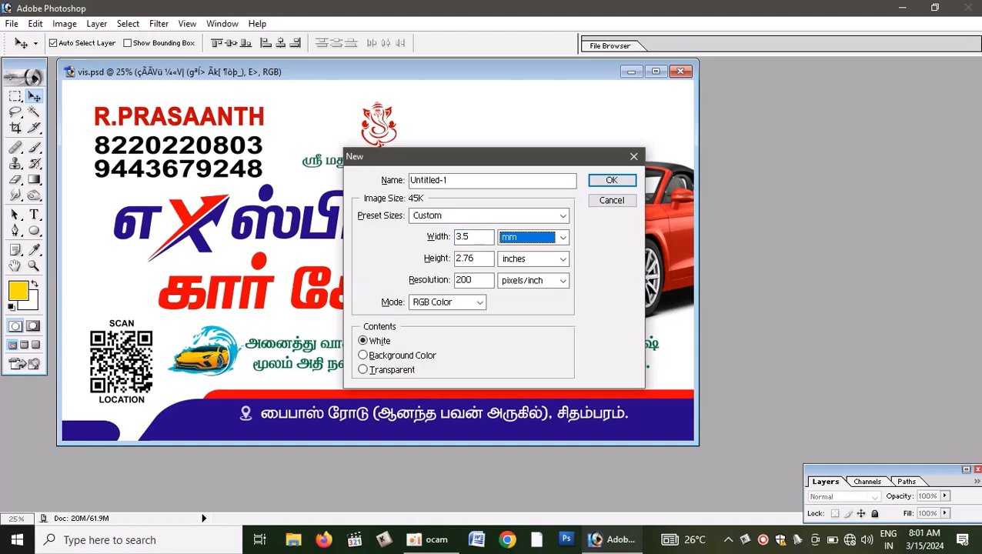
{"action": "key", "text": "Up"}
{"action": "key", "text": "Tab"}
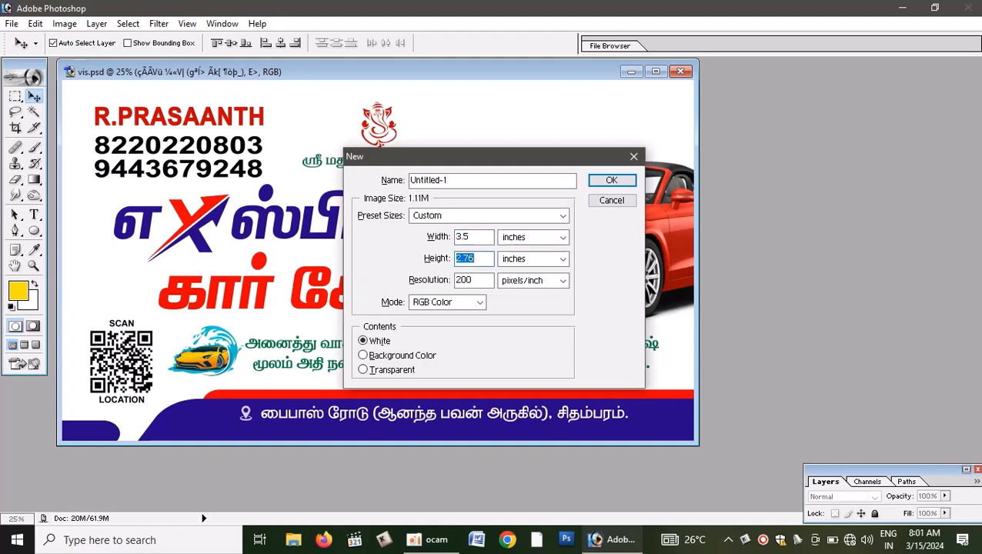
{"action": "type", "text": "2"}
{"action": "key", "text": "Tab"}
{"action": "key", "text": "Tab"}
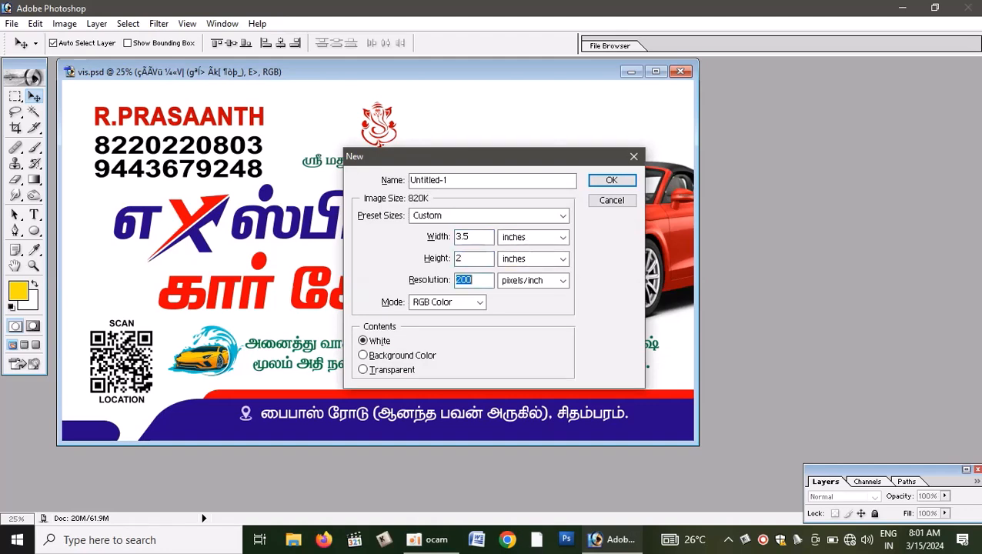
{"action": "type", "text": "1000"}
{"action": "key", "text": "Return"}
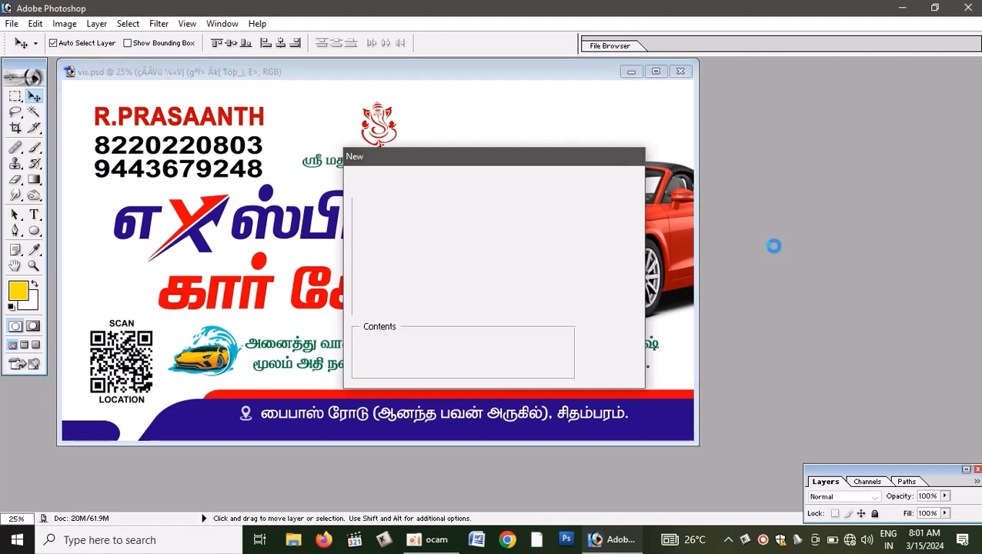
Step: Offset the blank document window from vis.psd and add a vertical guide at 50% in the blank document
{"action": "left_click_drag", "start_coordinate": [570, 81], "coordinate": [691, 138]}
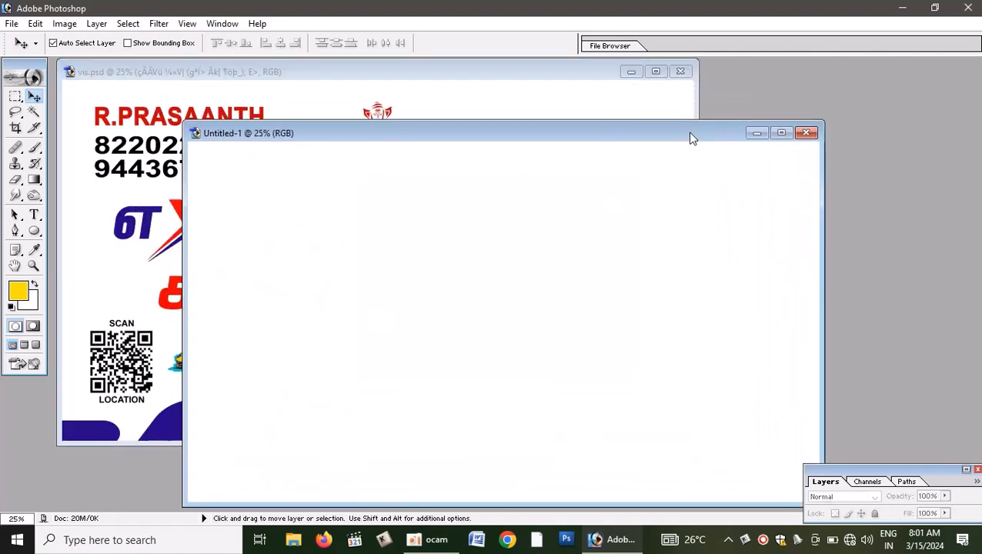
{"action": "left_click", "coordinate": [604, 101]}
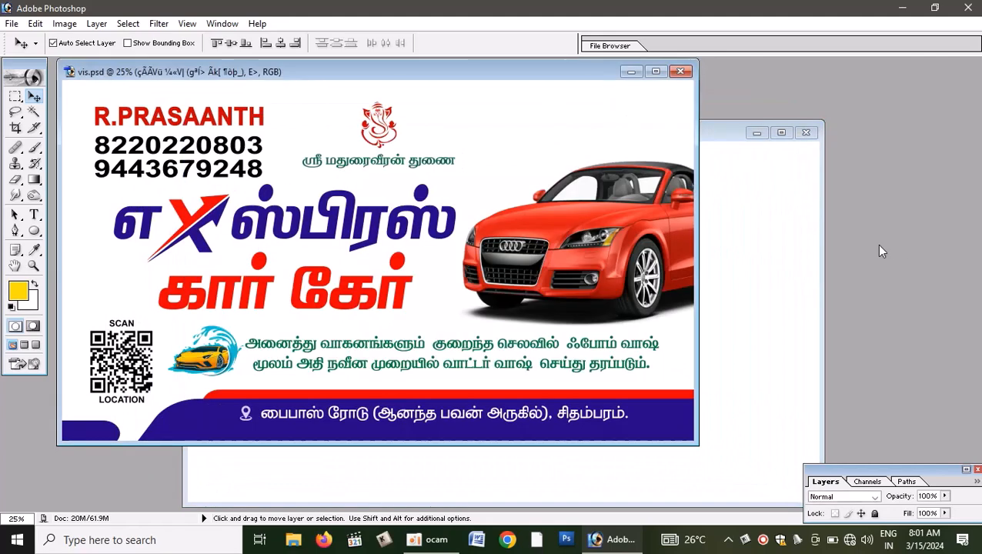
{"action": "left_click", "coordinate": [783, 224]}
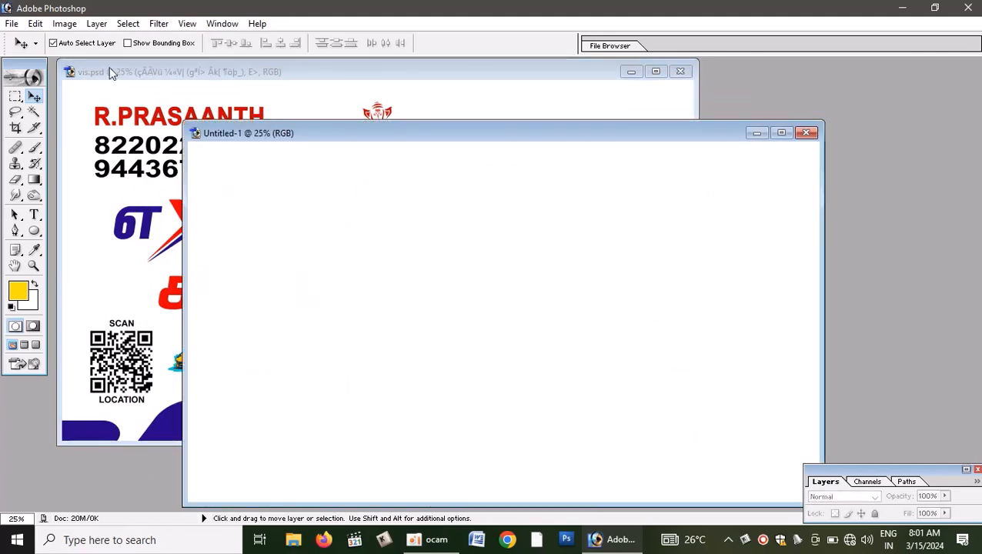
{"action": "left_click", "coordinate": [187, 24]}
{"action": "left_click", "coordinate": [224, 303]}
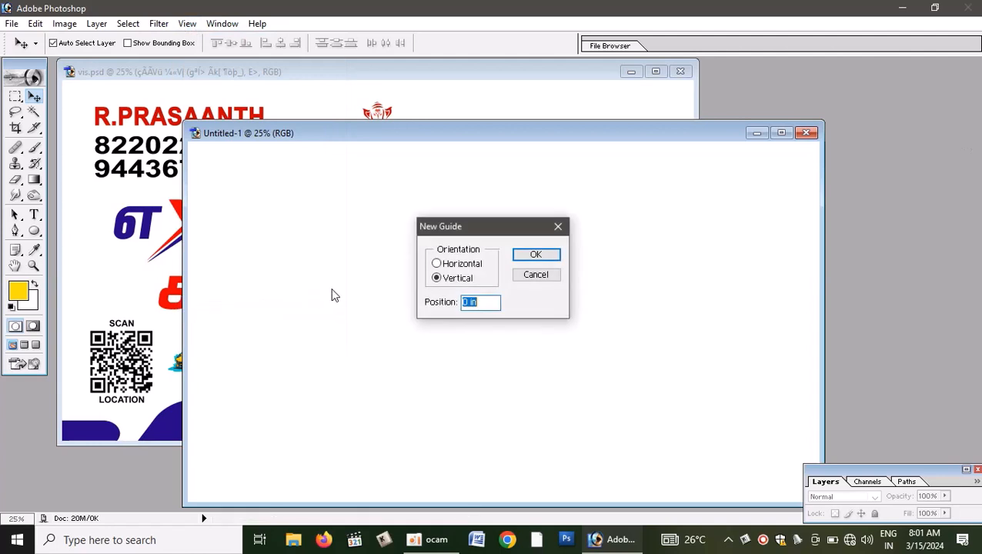
{"action": "type", "text": "50%"}
{"action": "key", "text": "Return"}
Step: Copy the red Ganesha emblem with its green caption from vis.psd into the new document and centre it near the top on the guide
{"action": "left_click", "coordinate": [101, 237]}
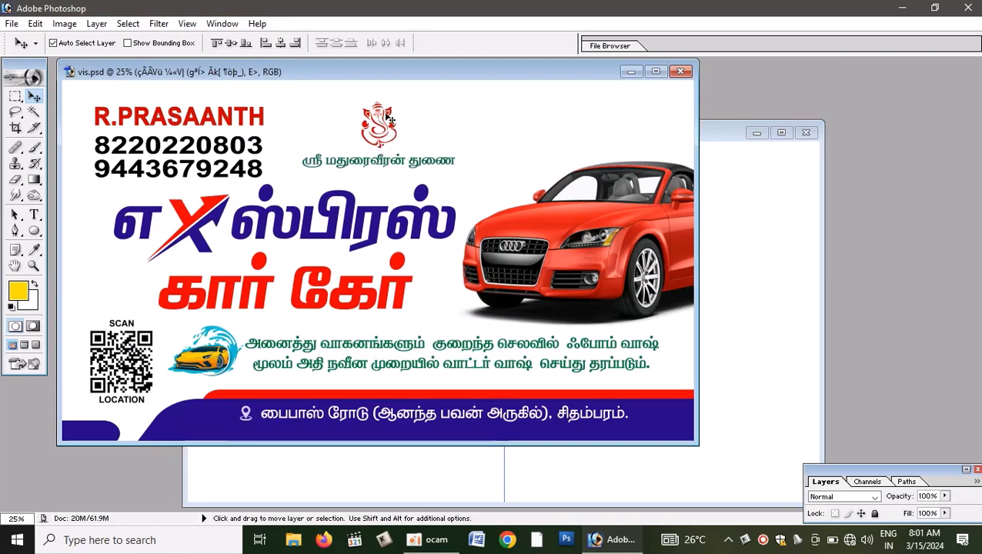
{"action": "left_click_drag", "start_coordinate": [393, 114], "coordinate": [745, 197]}
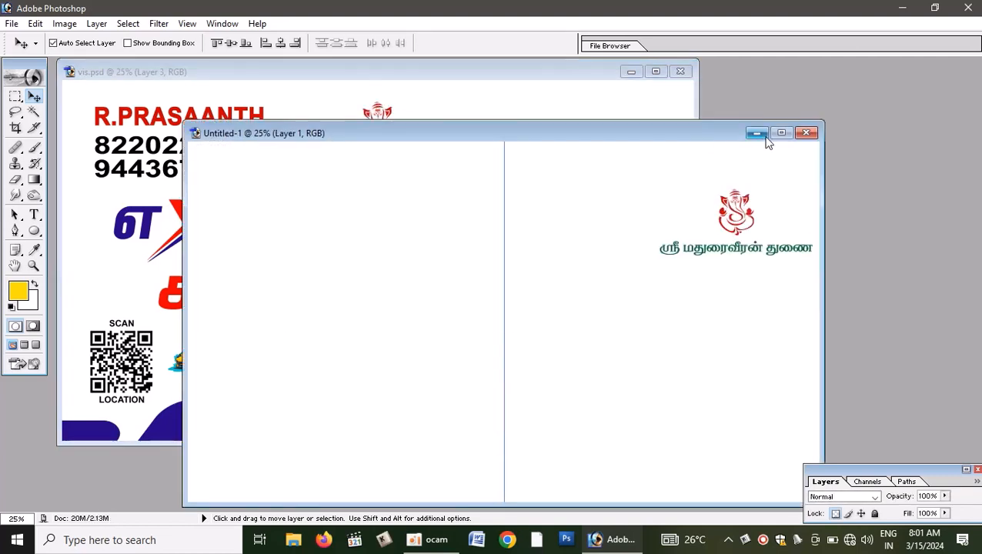
{"action": "left_click", "coordinate": [789, 133]}
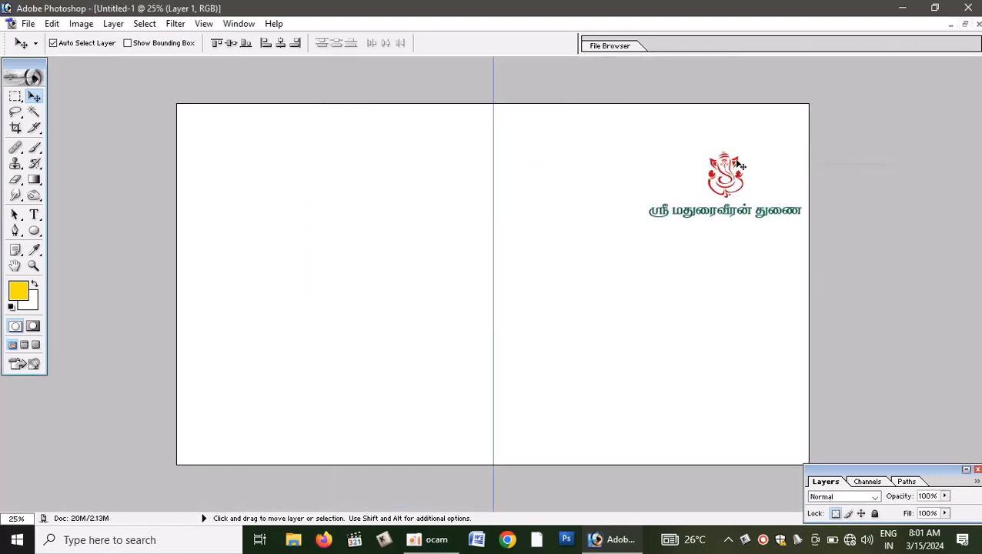
{"action": "left_click_drag", "start_coordinate": [735, 163], "coordinate": [508, 143]}
{"action": "left_click", "coordinate": [513, 144]}
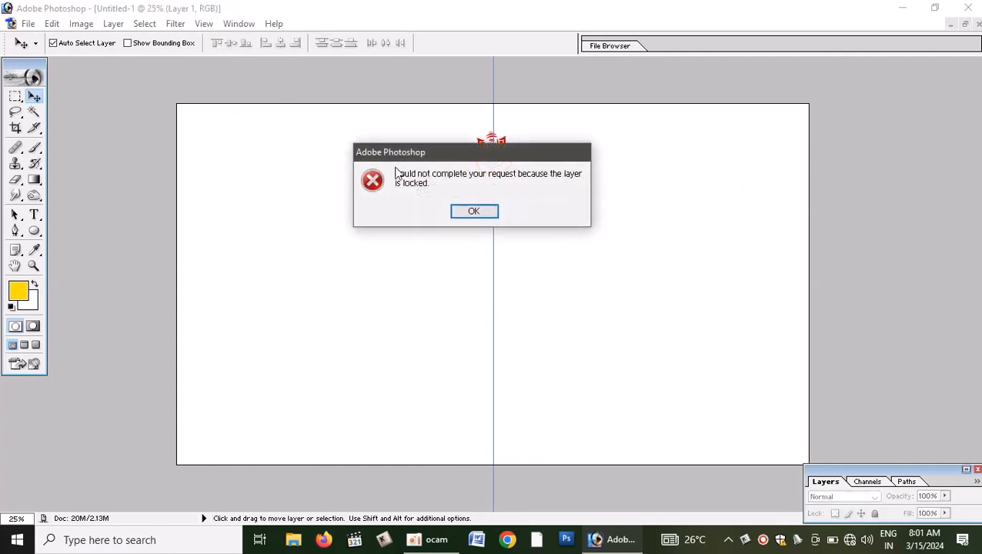
{"action": "left_click", "coordinate": [473, 211]}
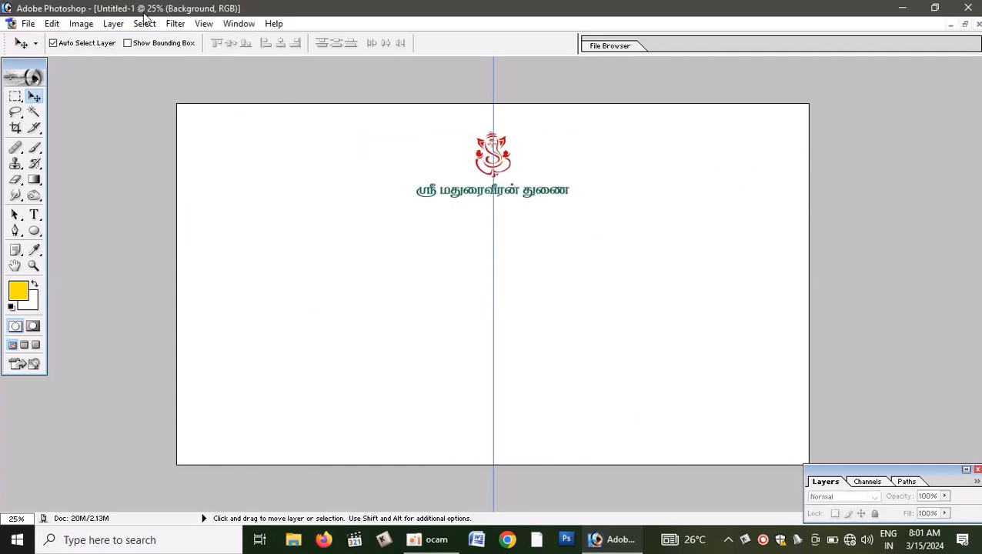
Step: Add a vertical guide at 5 mm for the card's left margin
{"action": "left_click", "coordinate": [204, 24]}
{"action": "left_click", "coordinate": [233, 306]}
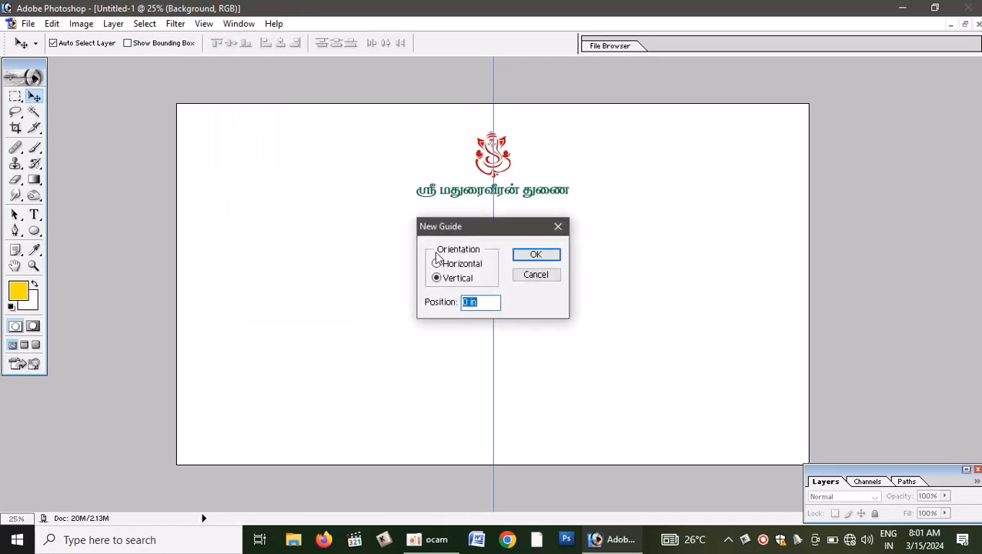
{"action": "type", "text": "5mm"}
{"action": "key", "text": "Return"}
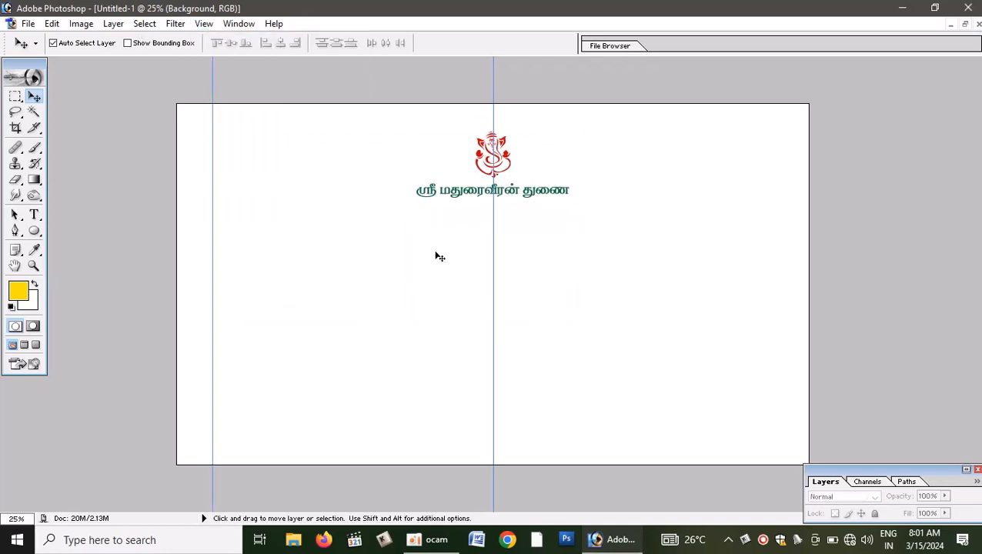
Step: Create a yellow rectangle on a new layer, spanning from the card's left edge to the 5 mm guide, and clear the selection
{"action": "left_click", "coordinate": [15, 97]}
{"action": "left_click_drag", "start_coordinate": [163, 164], "coordinate": [209, 256]}
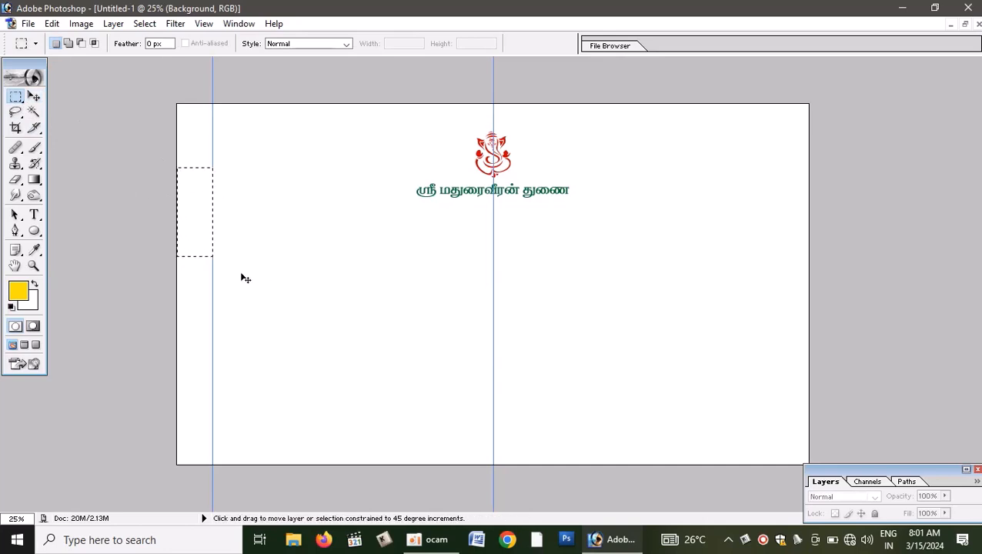
{"action": "key", "text": "ctrl+shift+n"}
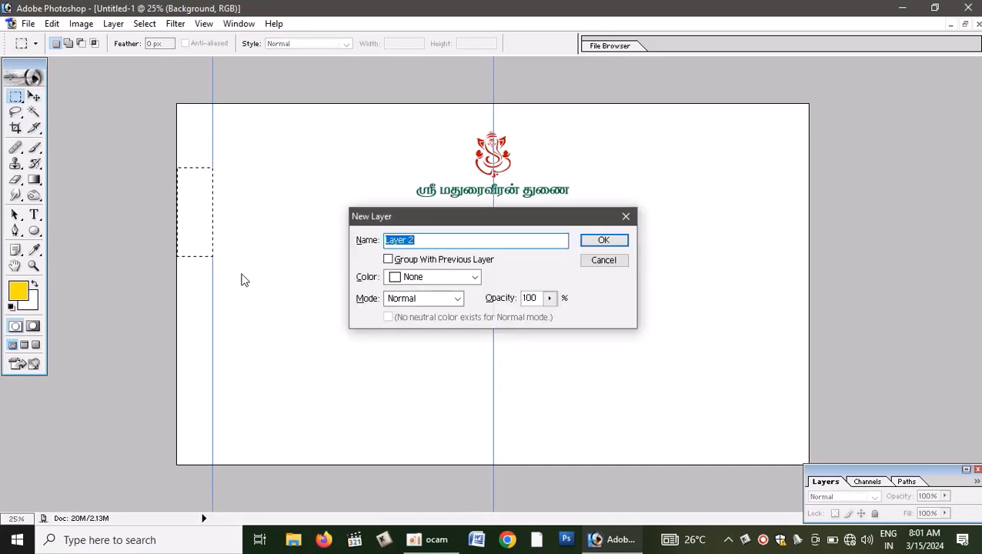
{"action": "key", "text": "Return"}
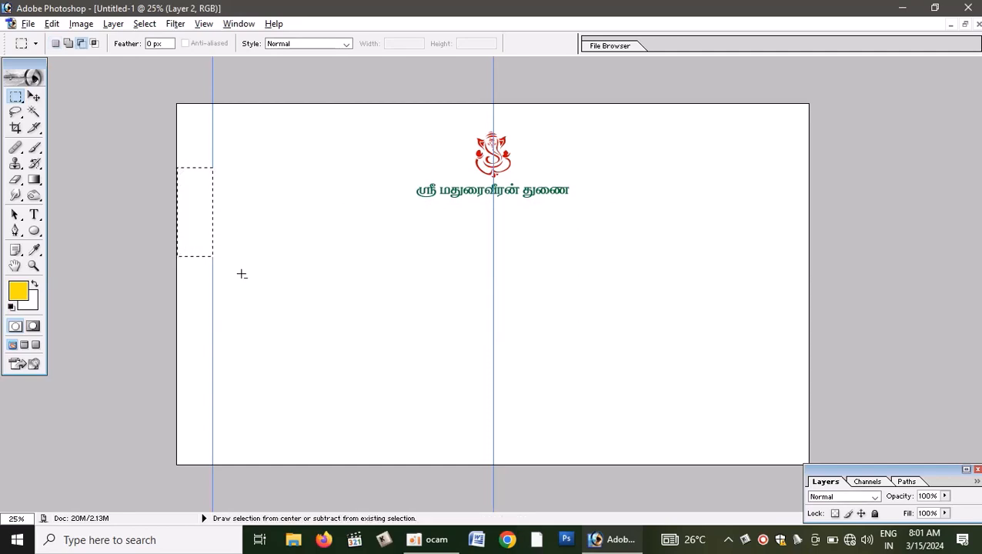
{"action": "key", "text": "alt+BackSpace"}
{"action": "key", "text": "ctrl+d"}
{"action": "key", "text": "v"}
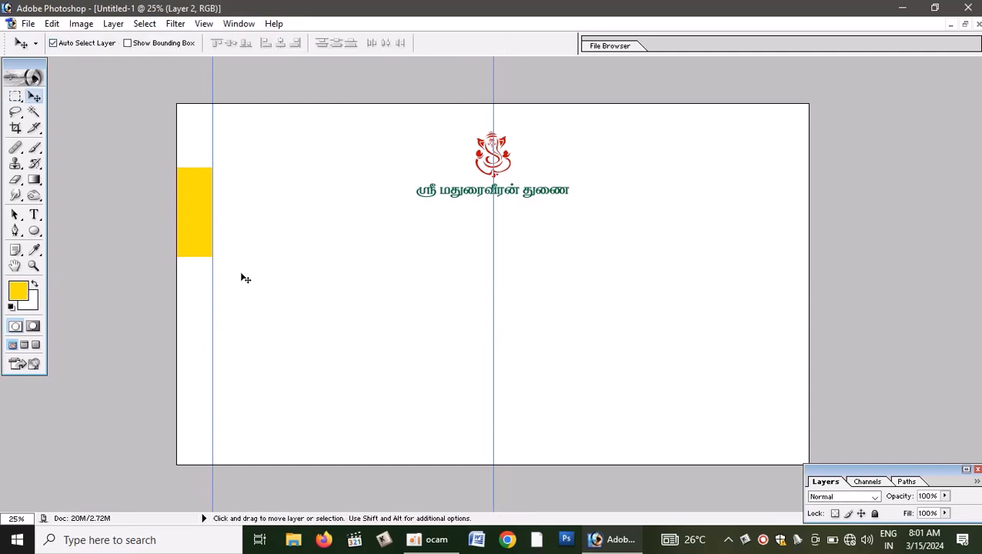
Step: Move the yellow rectangle to the card's right edge and place a vertical guide along its inner side, using the rulers
{"action": "left_click_drag", "start_coordinate": [199, 232], "coordinate": [801, 233]}
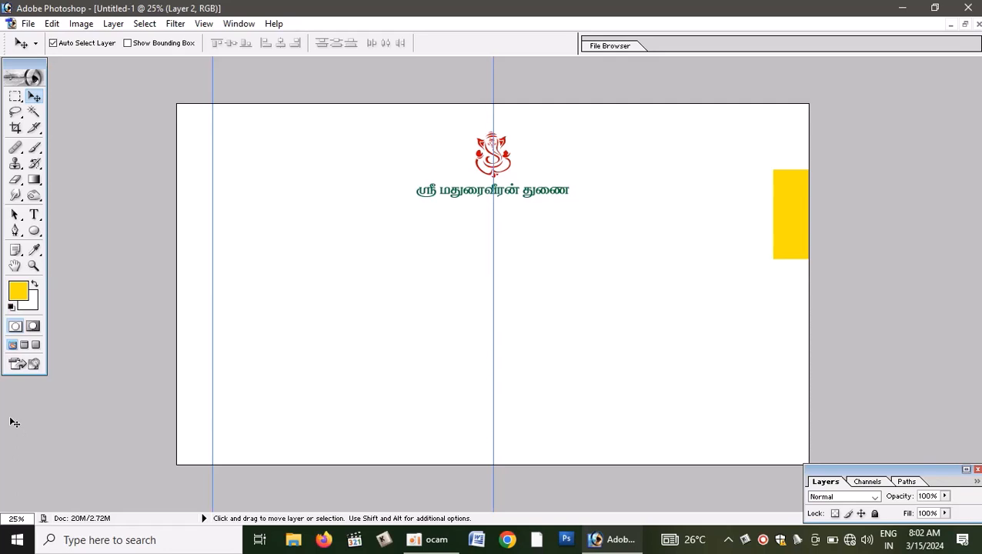
{"action": "key", "text": "ctrl+r"}
{"action": "left_click_drag", "start_coordinate": [9, 422], "coordinate": [776, 408]}
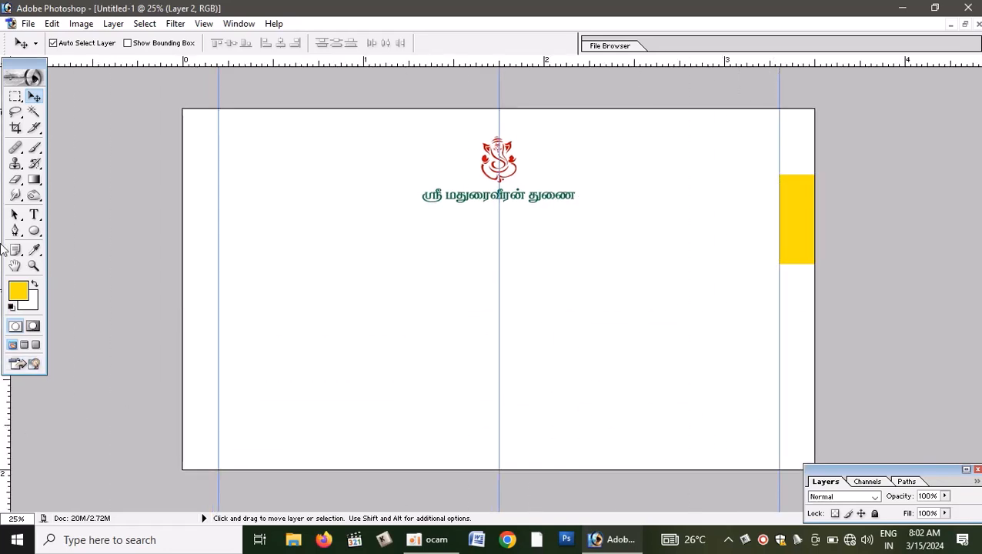
Step: Move the yellow rectangle inside the right margin guide and rotate it 90° counterclockwise
{"action": "left_click_drag", "start_coordinate": [809, 223], "coordinate": [773, 177]}
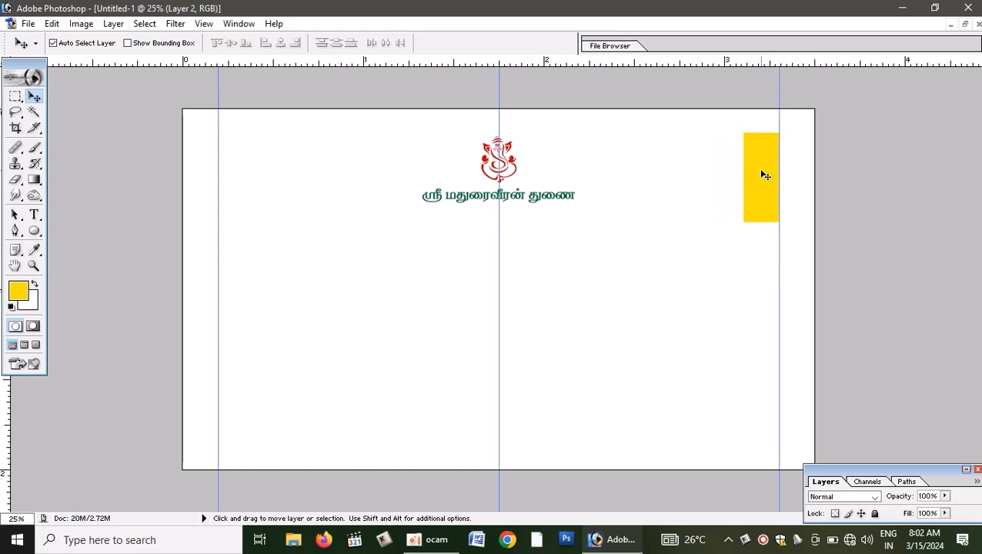
{"action": "key", "text": "ctrl+t"}
{"action": "right_click", "coordinate": [760, 171]}
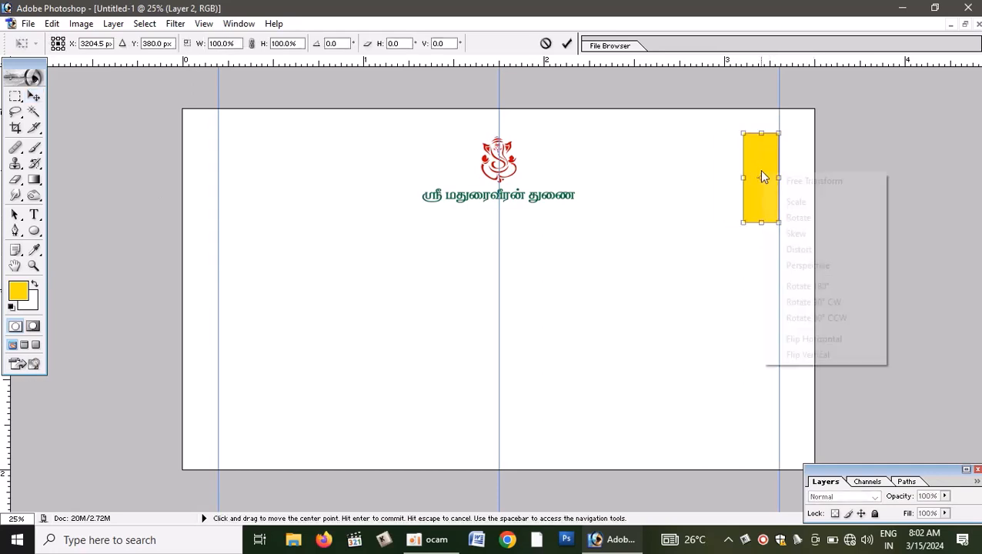
{"action": "left_click", "coordinate": [808, 317]}
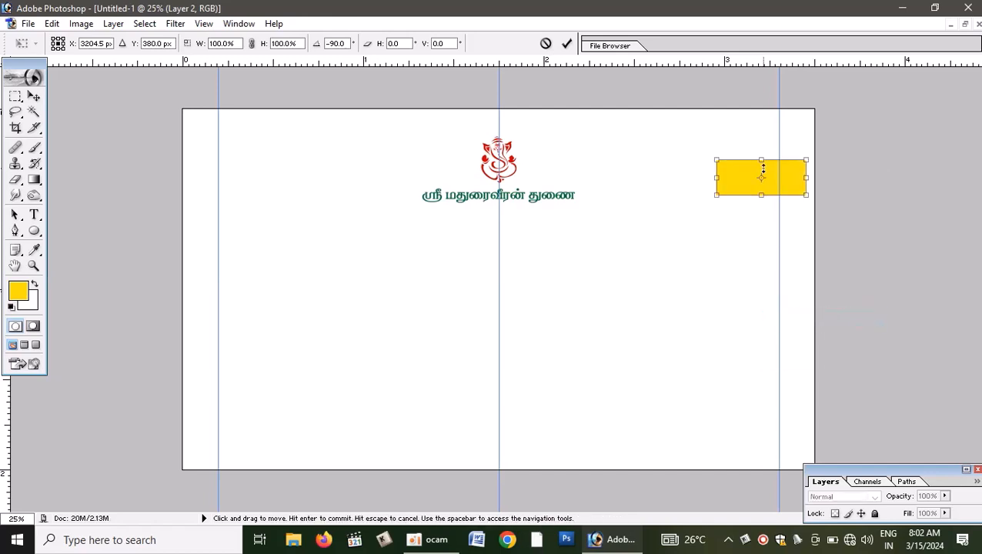
{"action": "key", "text": "Return"}
Step: Place horizontal margin guides at the card's top and bottom, using the yellow rectangle against each edge as the spacer
{"action": "left_click_drag", "start_coordinate": [773, 184], "coordinate": [746, 133]}
{"action": "left_click_drag", "start_coordinate": [731, 64], "coordinate": [711, 454]}
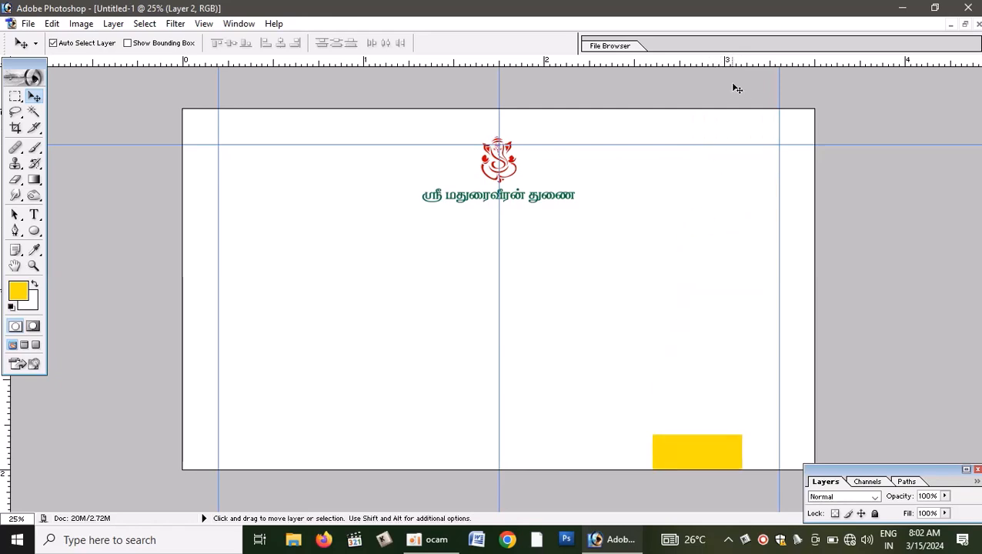
{"action": "left_click_drag", "start_coordinate": [710, 353], "coordinate": [695, 436]}
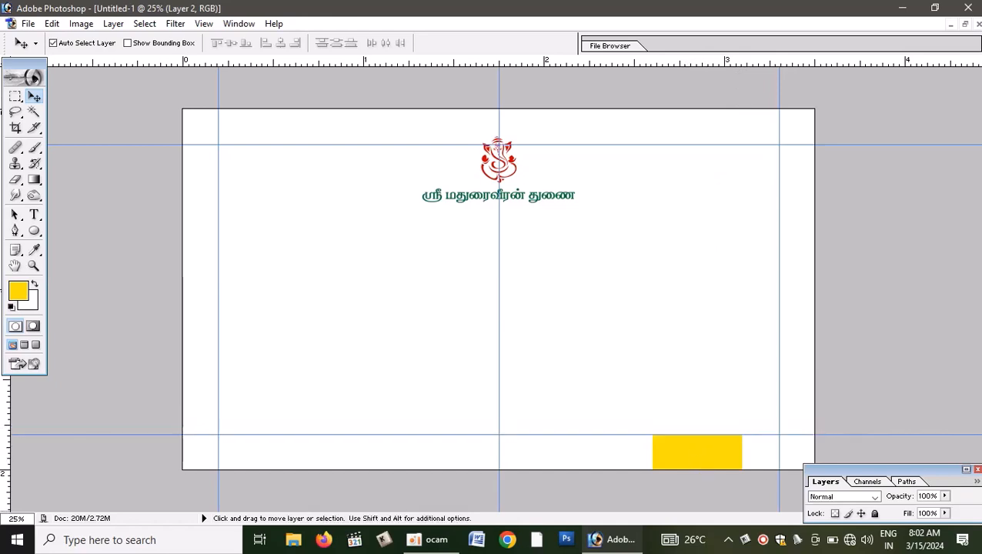
Step: Expand the layer list and hide the yellow rectangle's layer, Layer 2
{"action": "left_click", "coordinate": [966, 470]}
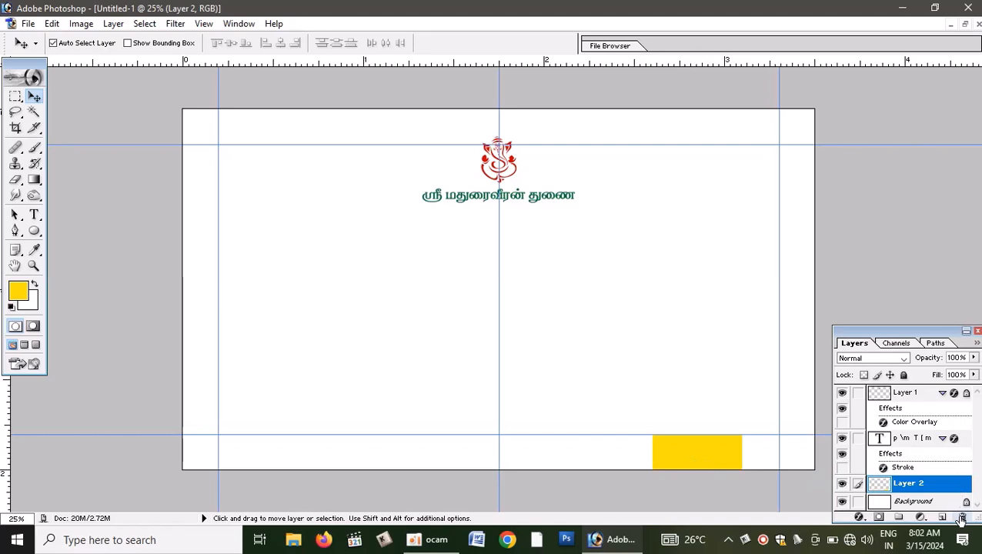
{"action": "left_click", "coordinate": [842, 484]}
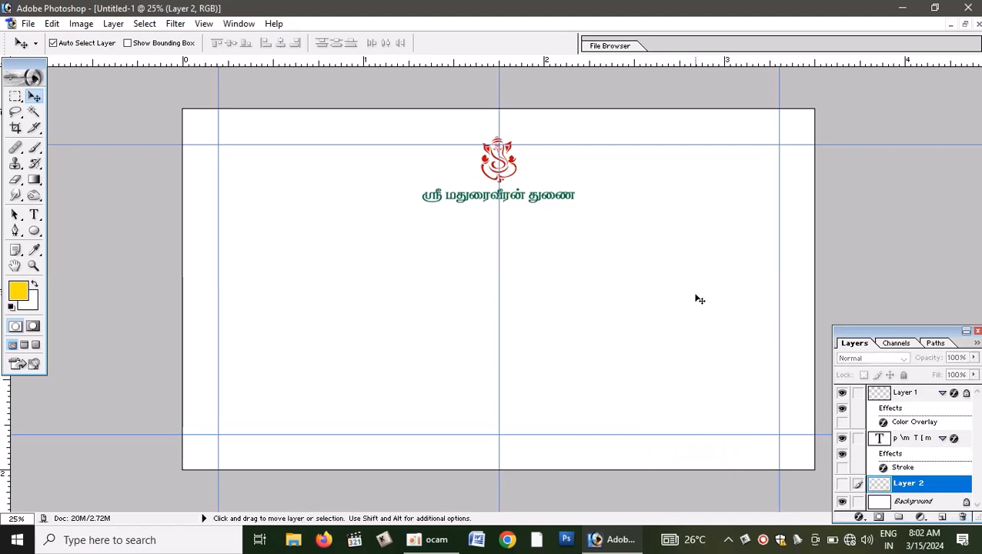
{"action": "left_click_drag", "start_coordinate": [697, 298], "coordinate": [595, 219]}
{"action": "left_click", "coordinate": [474, 212]}
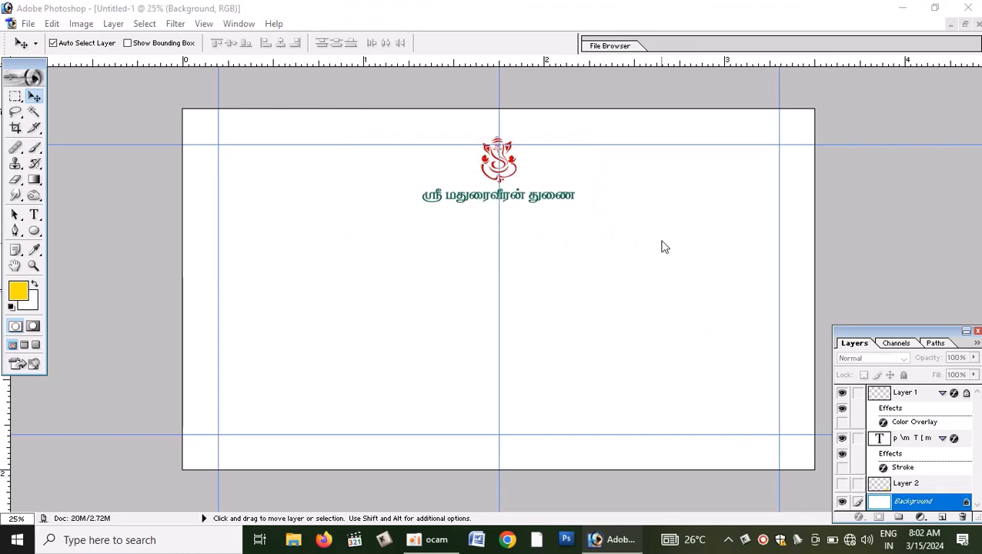
Step: Save the document to the Desktop as visgh in Photoshop PSD format
{"action": "key", "text": "ctrl+s"}
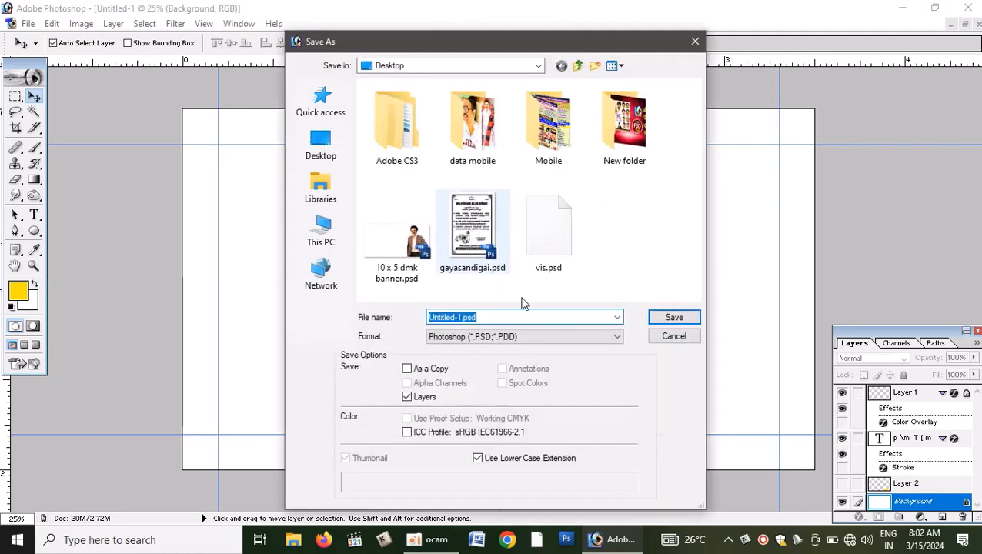
{"action": "type", "text": "v"}
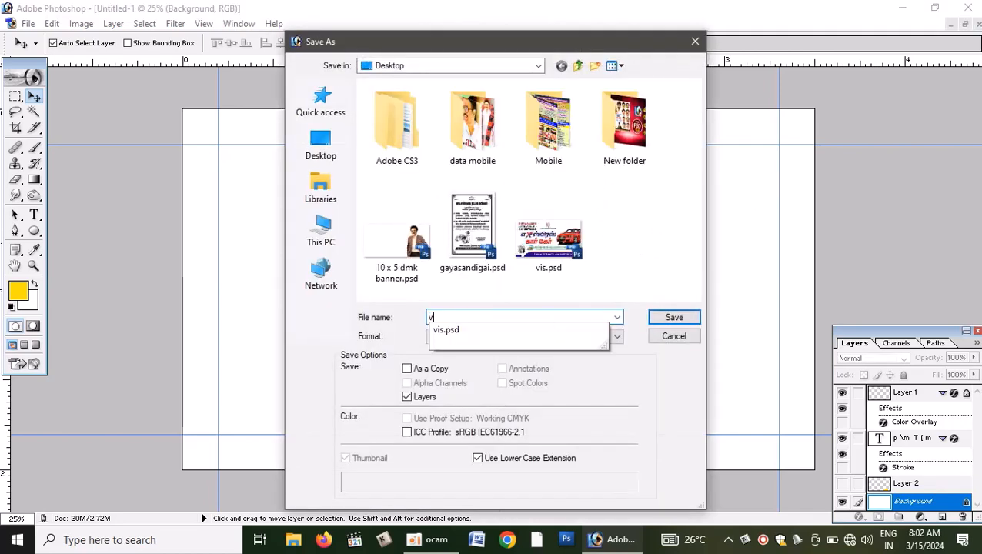
{"action": "type", "text": "isgh"}
{"action": "key", "text": "Return"}
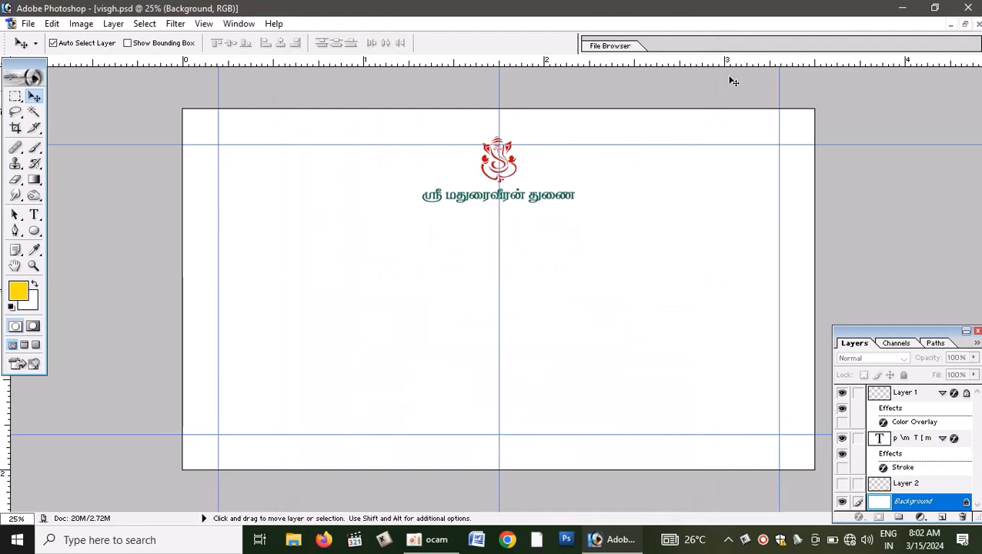
Step: Copy the linked two-line car care title from vis.psd into visgh.psd and place it below the emblem, within the left margin guide
{"action": "left_click", "coordinate": [966, 25]}
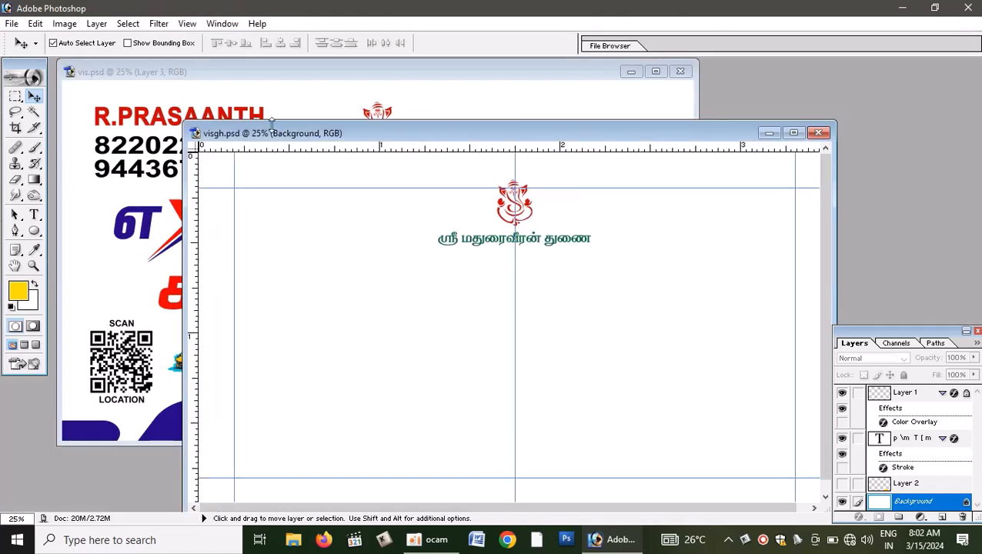
{"action": "left_click", "coordinate": [121, 228]}
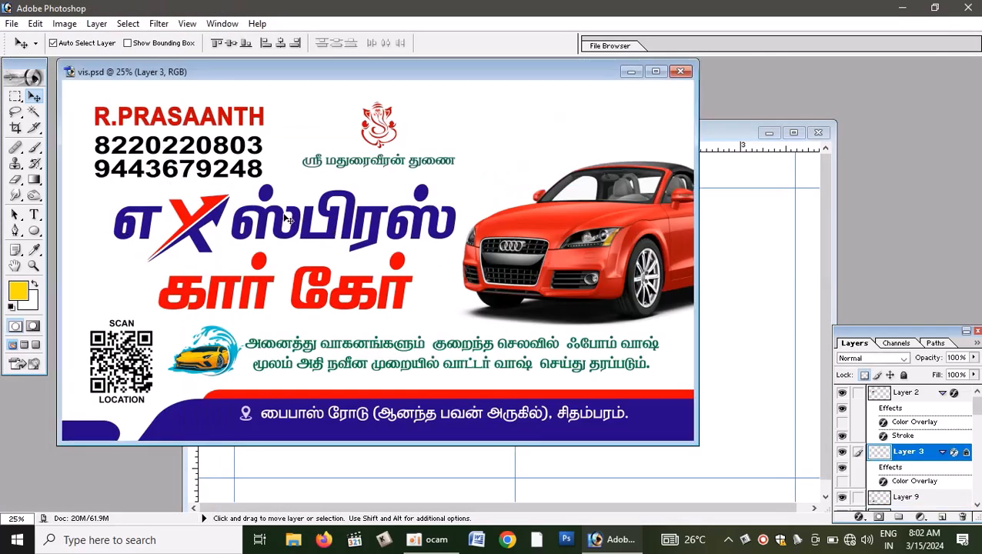
{"action": "left_click_drag", "start_coordinate": [267, 192], "coordinate": [752, 287]}
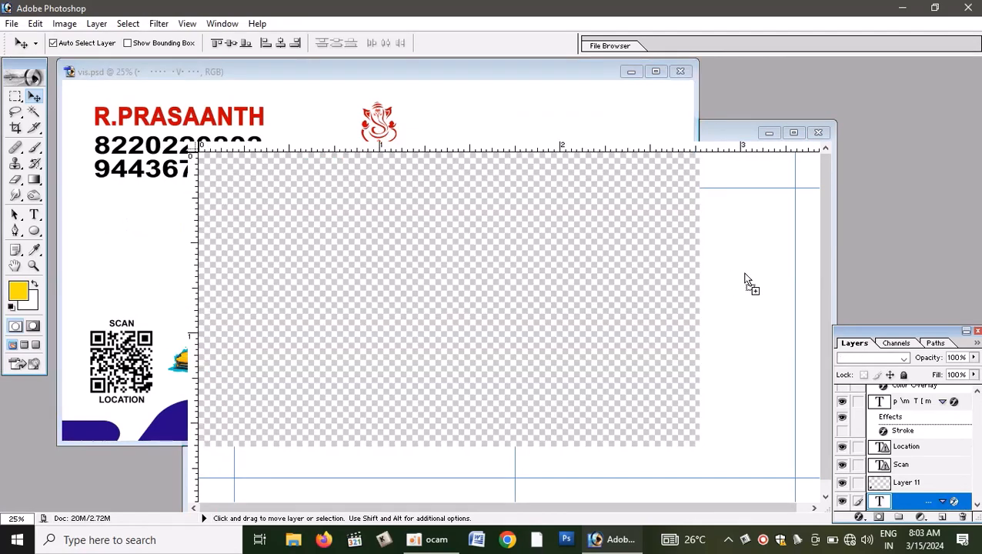
{"action": "left_click", "coordinate": [793, 132]}
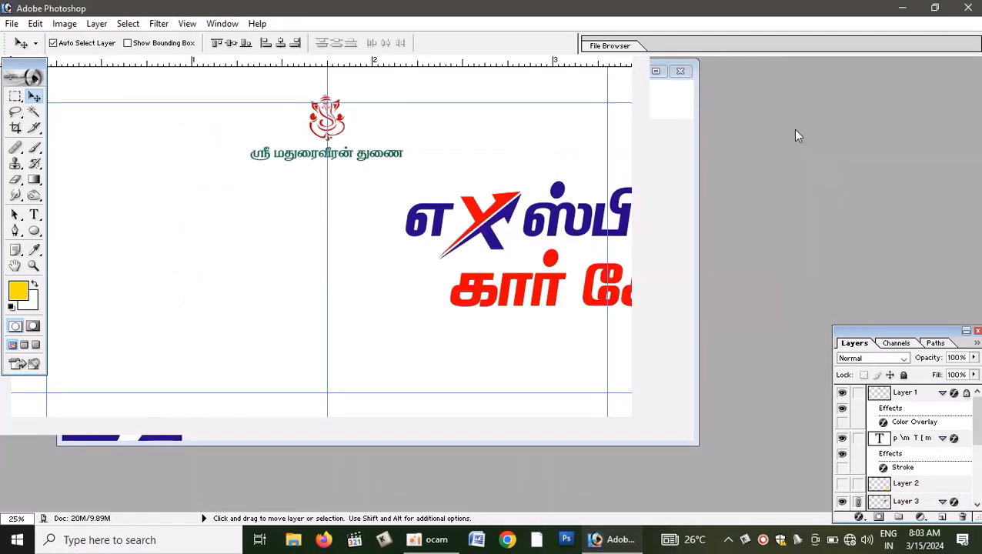
{"action": "left_click_drag", "start_coordinate": [657, 279], "coordinate": [307, 269]}
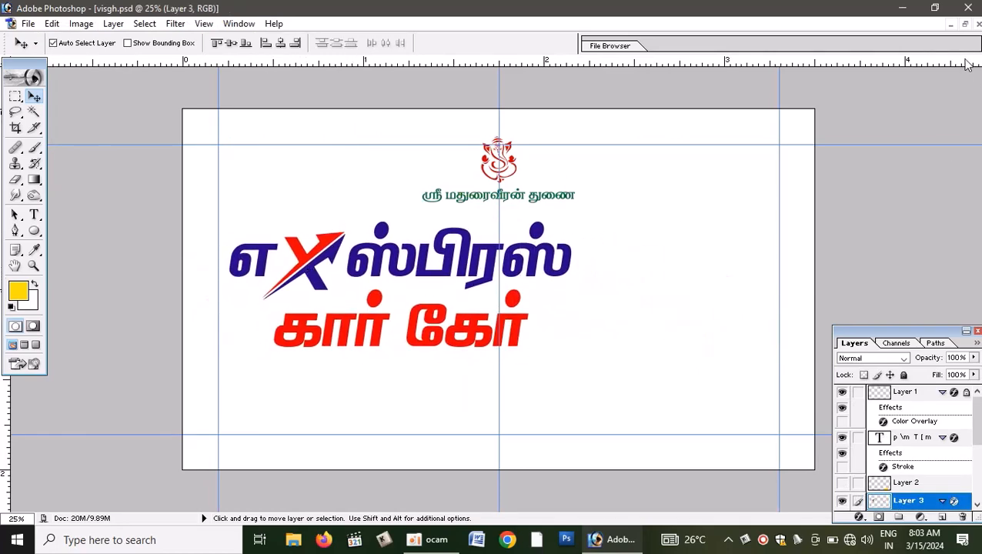
Step: Copy the red car from vis.psd into visgh.psd and place it against the card's right edge, beside the title
{"action": "left_click", "coordinate": [964, 26]}
{"action": "left_click", "coordinate": [470, 117]}
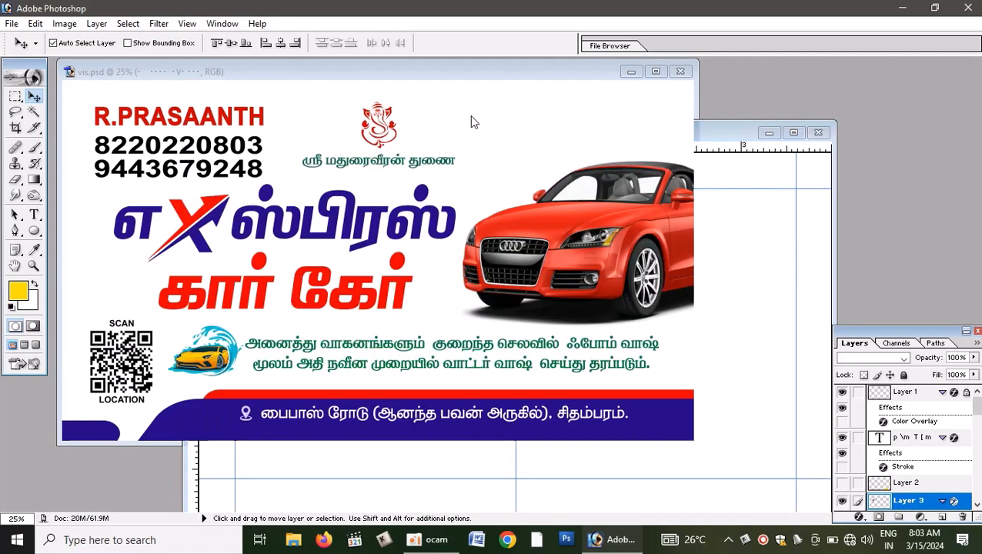
{"action": "left_click_drag", "start_coordinate": [560, 257], "coordinate": [683, 292]}
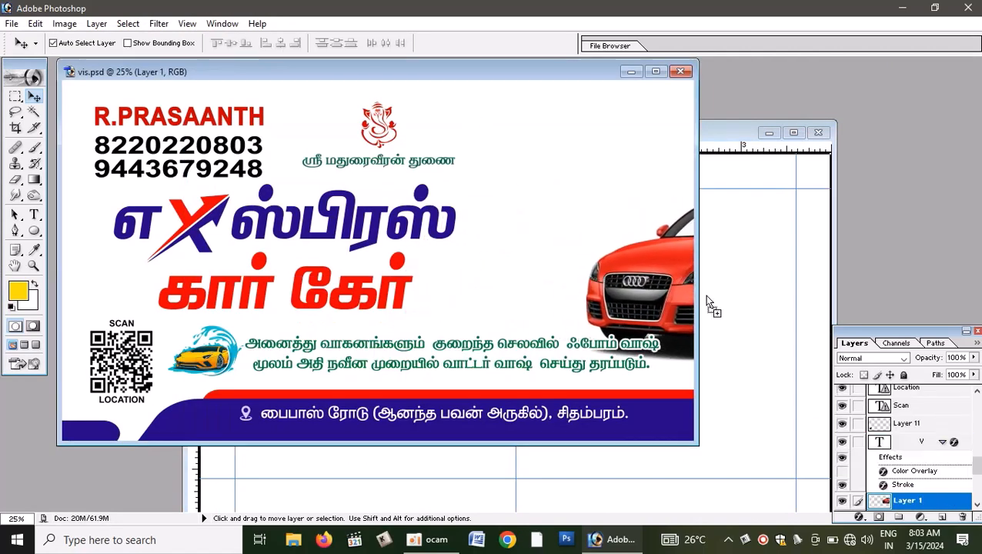
{"action": "left_click_drag", "start_coordinate": [773, 327], "coordinate": [758, 323]}
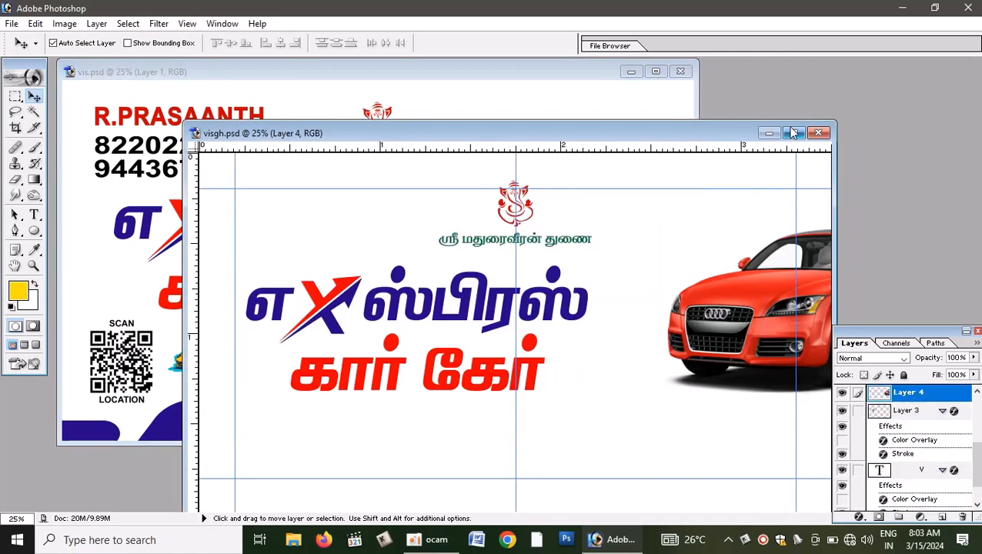
{"action": "left_click", "coordinate": [794, 132]}
{"action": "left_click_drag", "start_coordinate": [735, 248], "coordinate": [696, 287]}
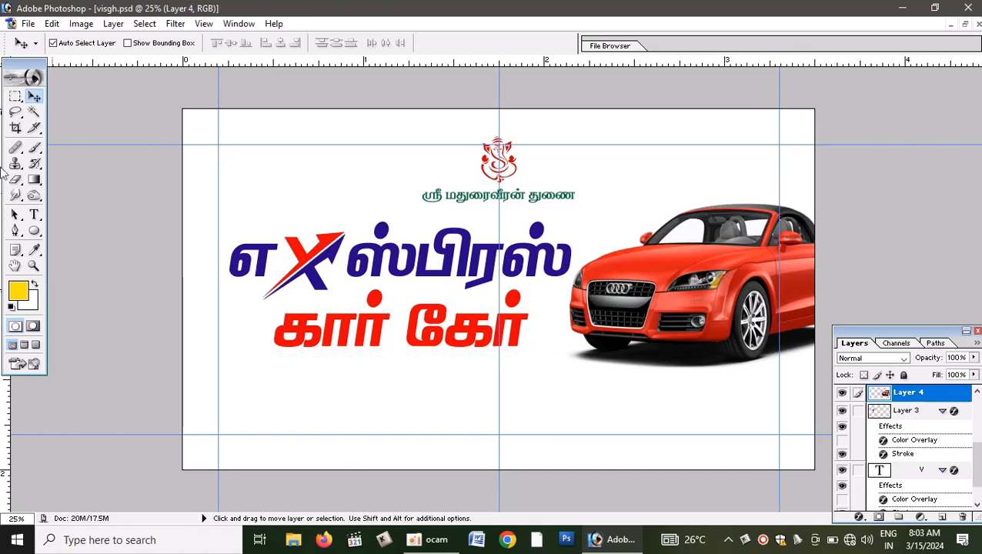
Step: Copy the linked contact name and phone numbers into the card's upper-left margin corner, and shift the title down to the left margin guide
{"action": "left_click", "coordinate": [965, 24]}
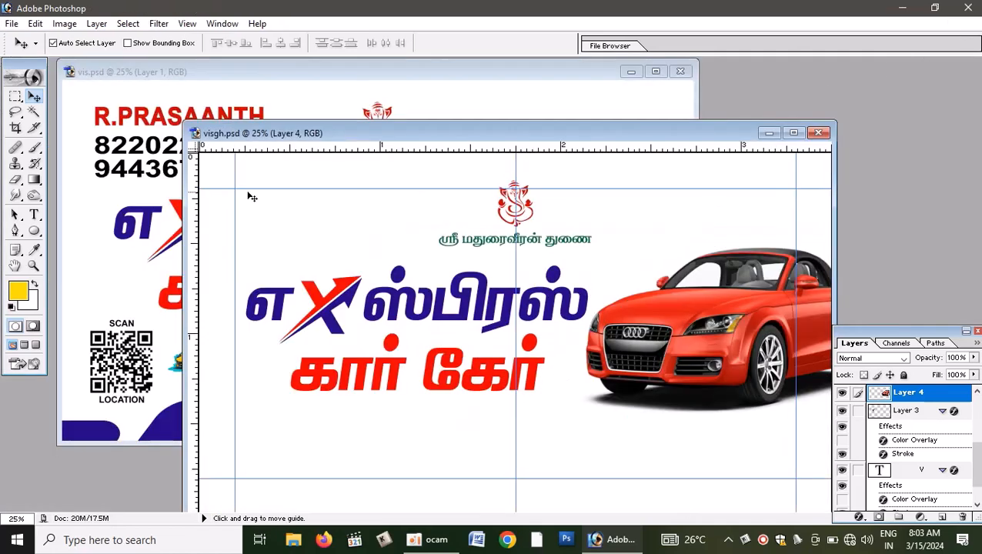
{"action": "left_click", "coordinate": [120, 202]}
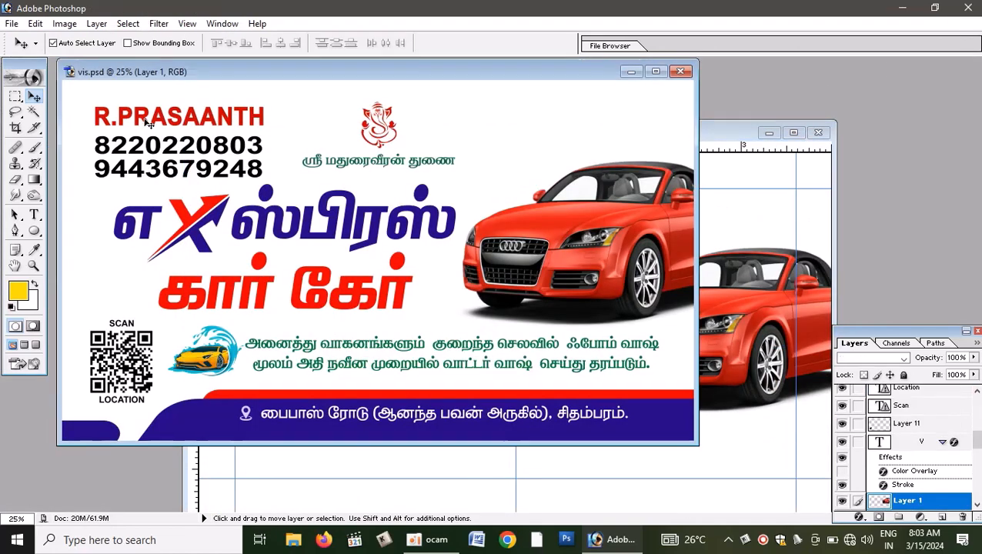
{"action": "left_click_drag", "start_coordinate": [151, 127], "coordinate": [734, 203]}
{"action": "left_click", "coordinate": [793, 133]}
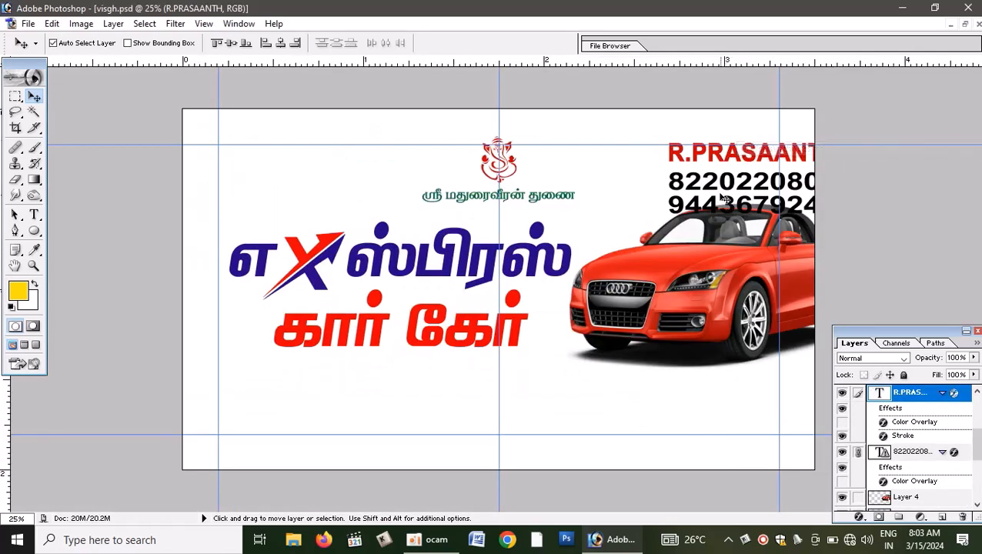
{"action": "left_click_drag", "start_coordinate": [712, 163], "coordinate": [260, 158]}
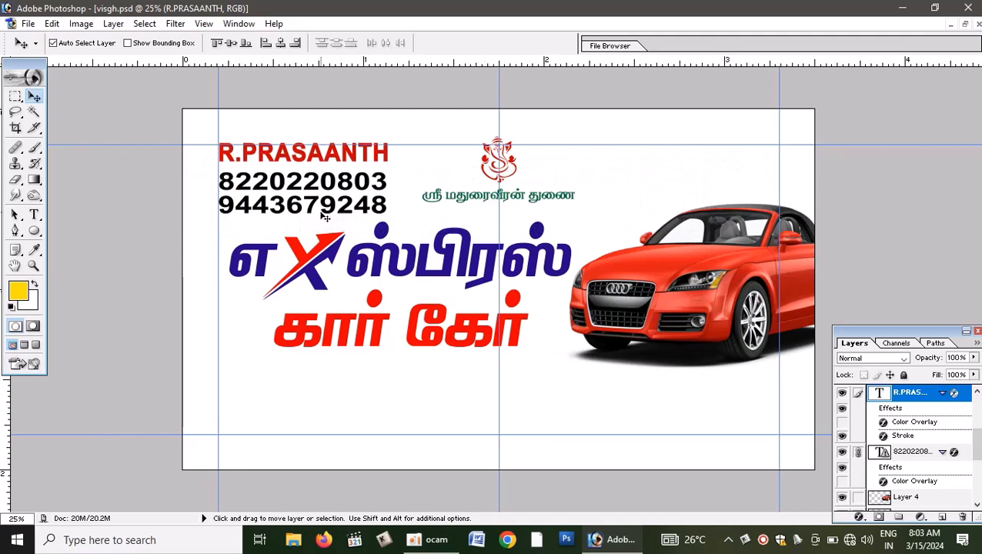
{"action": "left_click_drag", "start_coordinate": [386, 231], "coordinate": [377, 242]}
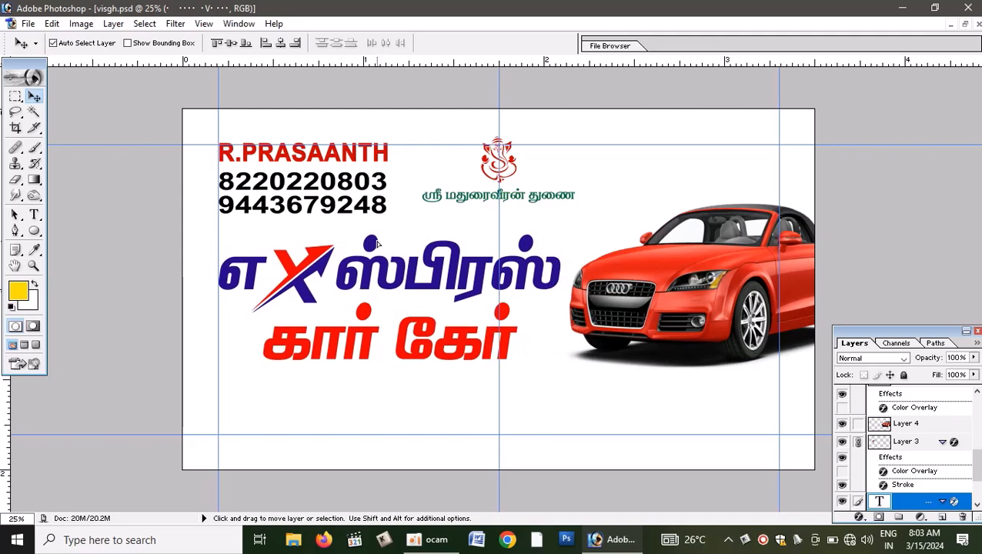
{"action": "left_click", "coordinate": [337, 157]}
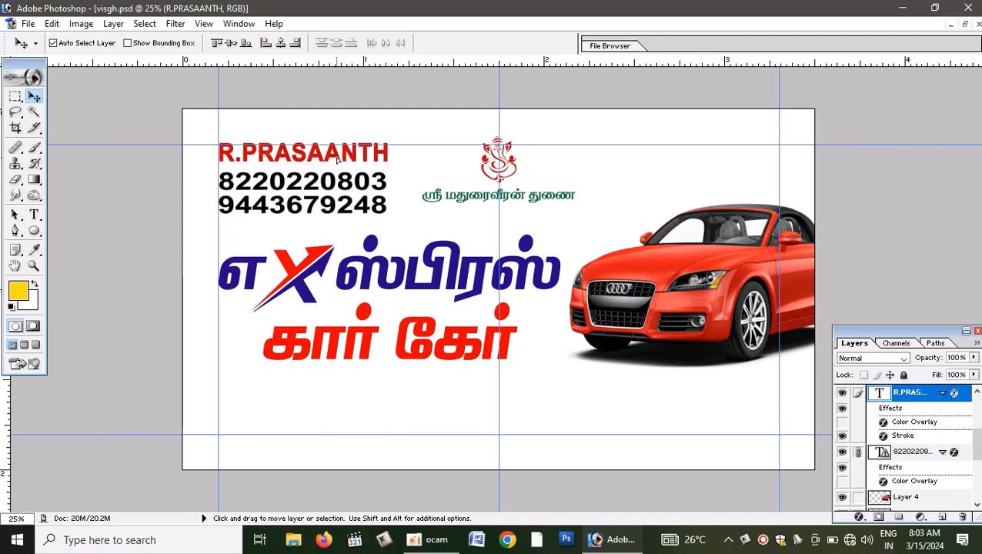
Step: Copy the QR code with its linked SCAN and LOCATION labels from vis.psd into visgh.psd, at the lower-left margin corner
{"action": "left_click", "coordinate": [966, 25]}
{"action": "left_click", "coordinate": [176, 250]}
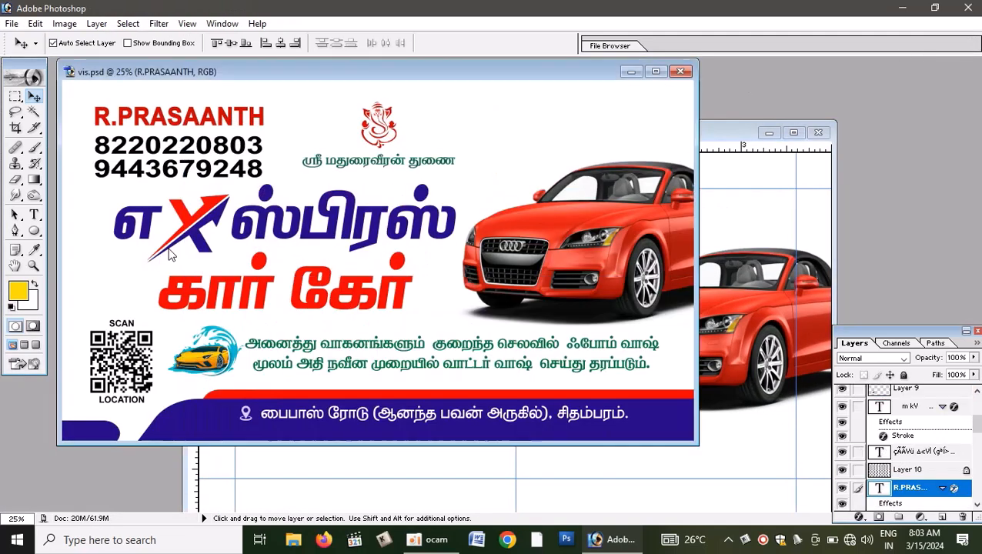
{"action": "left_click_drag", "start_coordinate": [163, 338], "coordinate": [286, 429]}
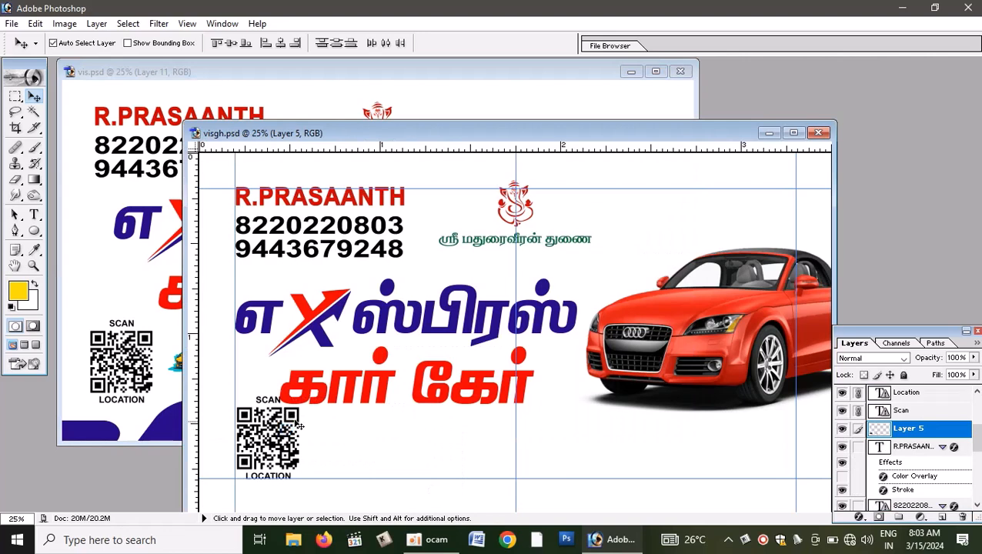
Step: Copy the car wash graphic with its linked green service text from vis.psd into visgh.psd, just beside the QR code
{"action": "left_click", "coordinate": [141, 271]}
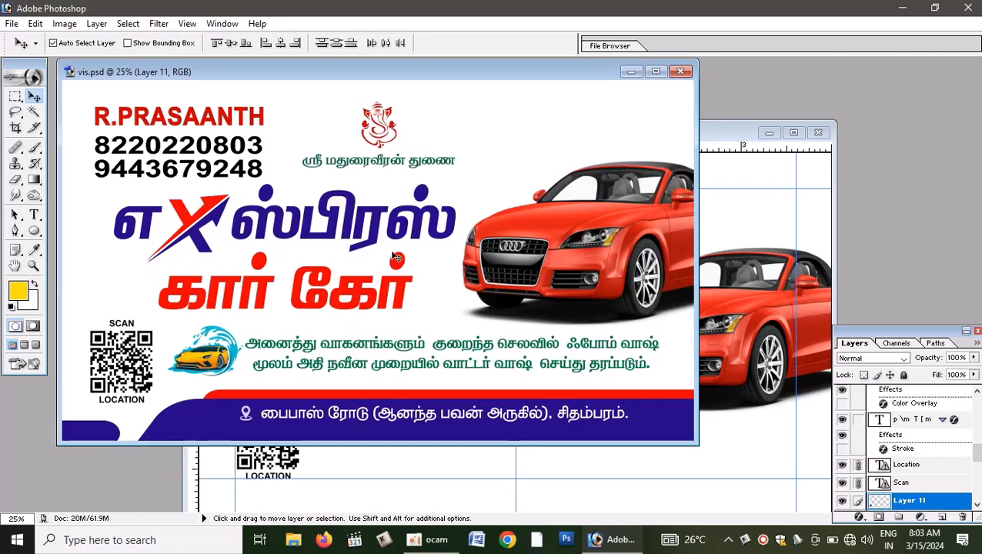
{"action": "left_click_drag", "start_coordinate": [218, 362], "coordinate": [342, 455]}
{"action": "left_click_drag", "start_coordinate": [348, 455], "coordinate": [348, 452]}
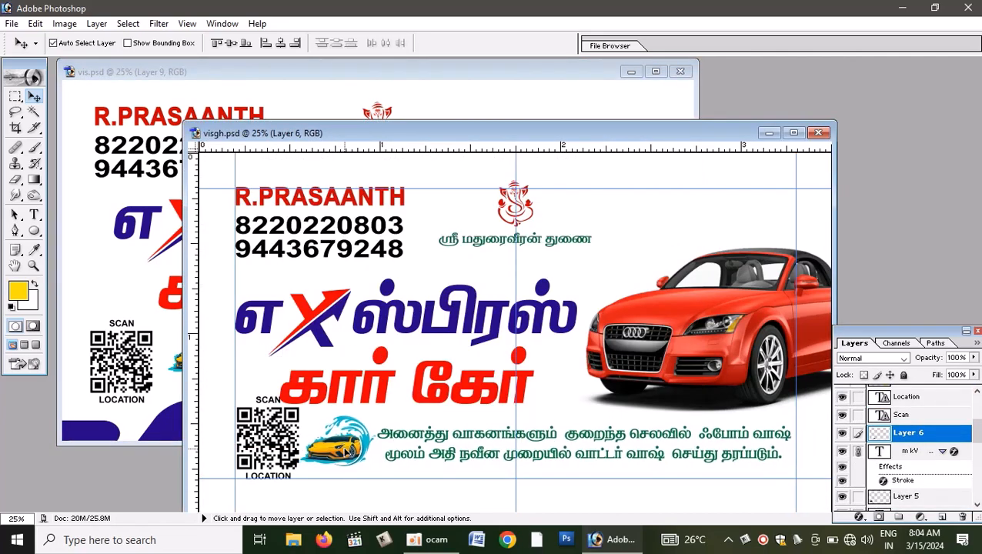
Step: In vis.psd, select the blue and red footer shape, Layer 8, and link the white address text layer to it
{"action": "left_click", "coordinate": [117, 218]}
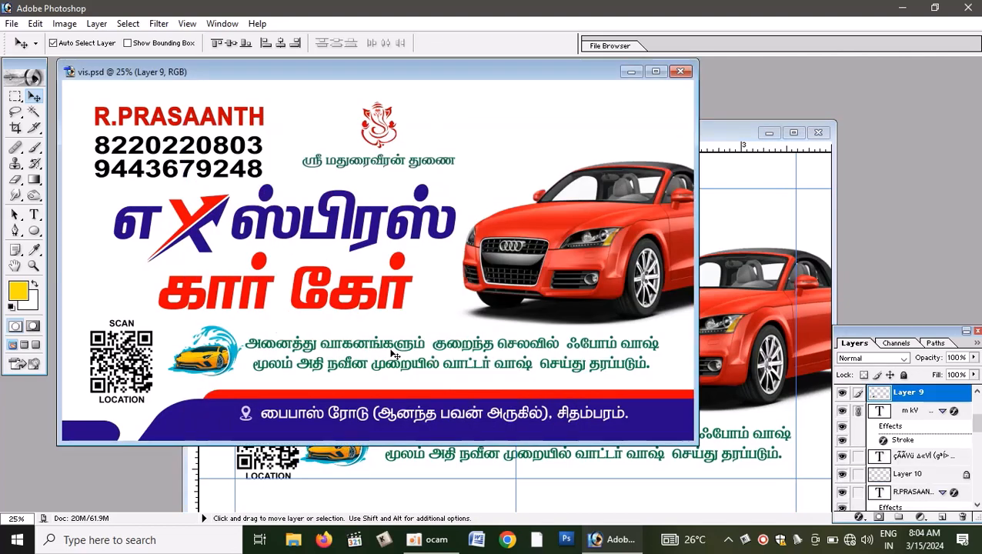
{"action": "left_click_drag", "start_coordinate": [581, 424], "coordinate": [668, 407]}
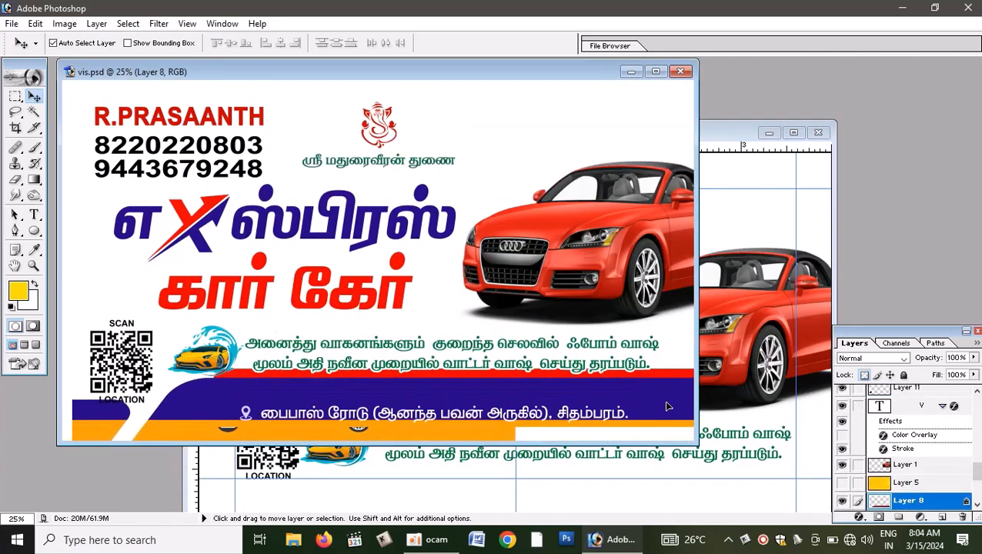
{"action": "key", "text": "ctrl+z"}
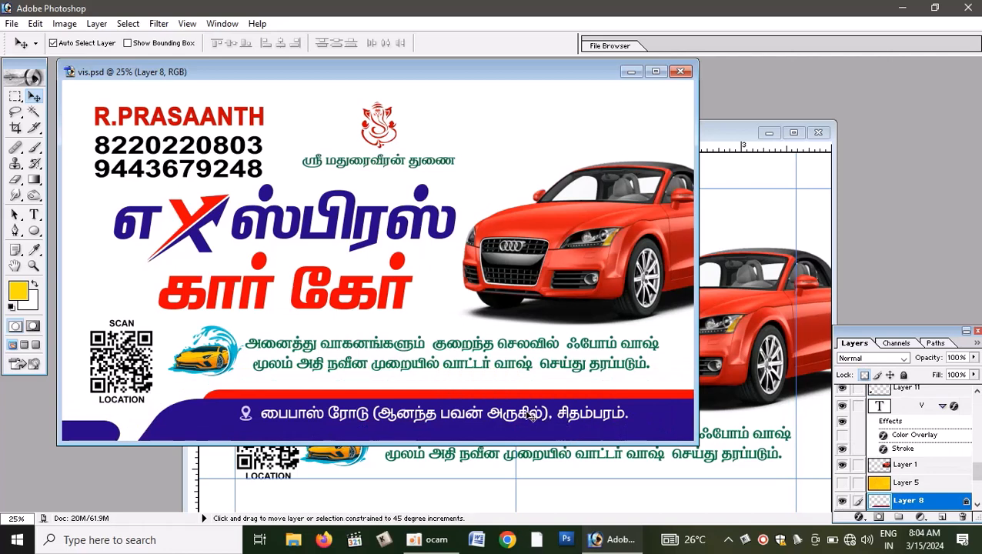
{"action": "right_click", "coordinate": [525, 415]}
{"action": "left_click", "coordinate": [525, 410]}
{"action": "right_click", "coordinate": [525, 411]}
{"action": "left_click", "coordinate": [522, 411]}
{"action": "right_click", "coordinate": [520, 410]}
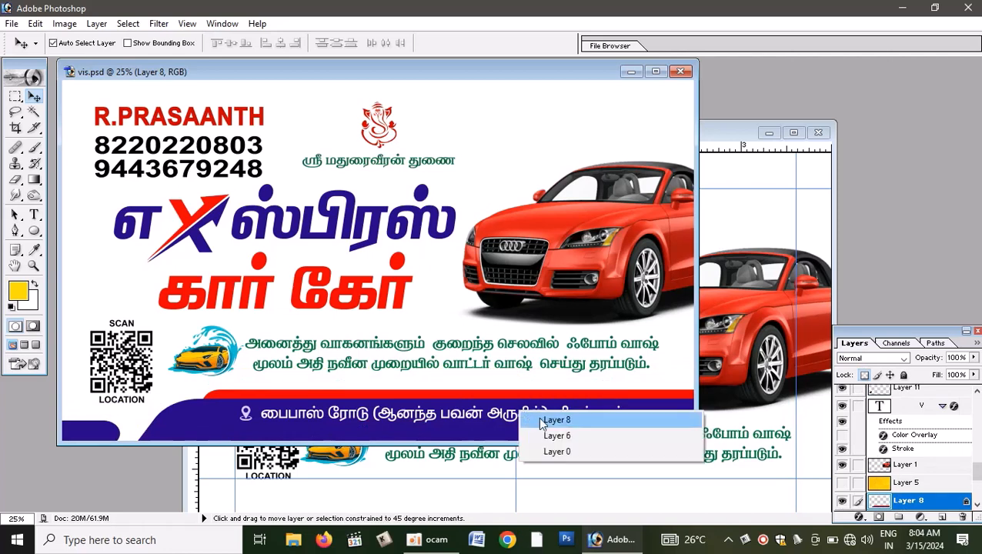
{"action": "left_click", "coordinate": [508, 416]}
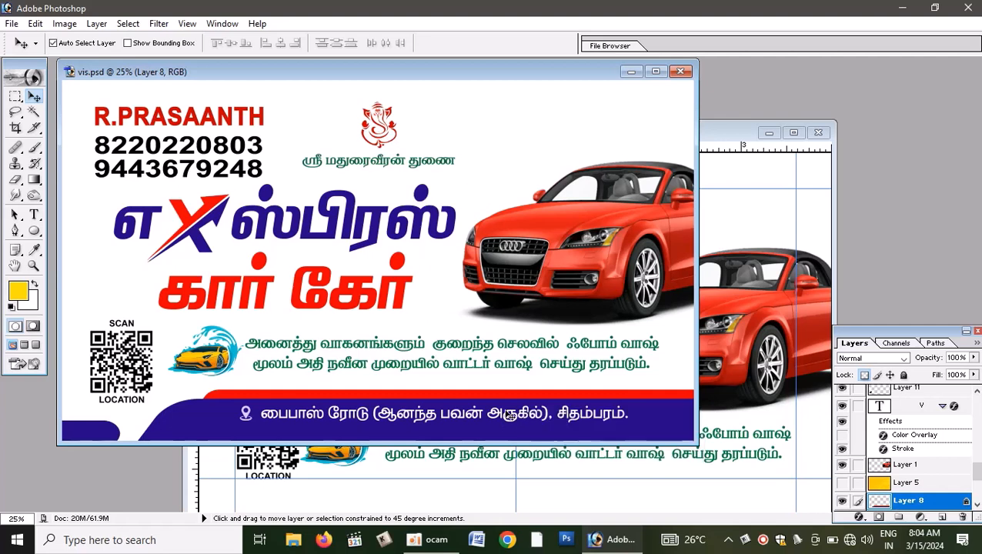
{"action": "right_click", "coordinate": [499, 409]}
{"action": "left_click", "coordinate": [498, 414]}
{"action": "right_click", "coordinate": [497, 414]}
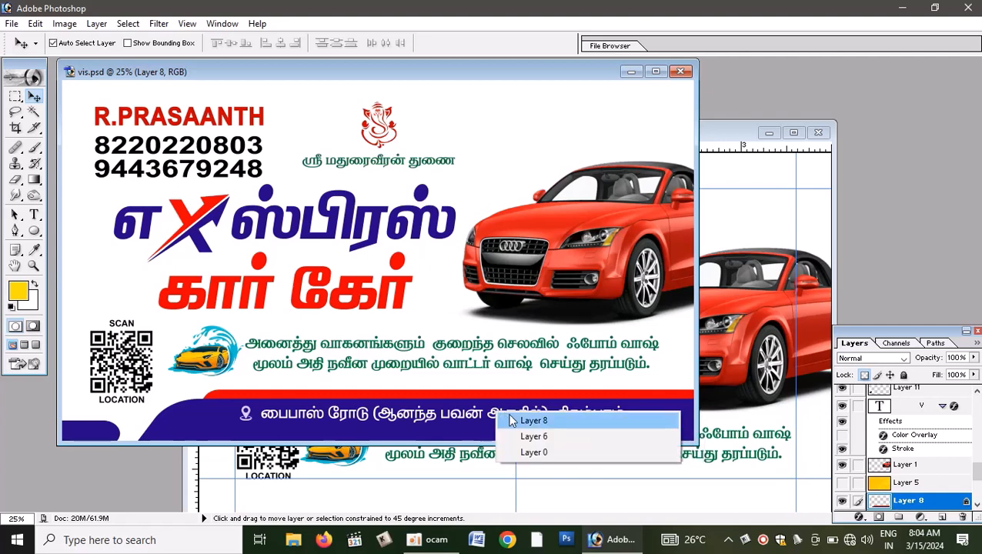
{"action": "left_click", "coordinate": [496, 414]}
{"action": "right_click", "coordinate": [496, 415]}
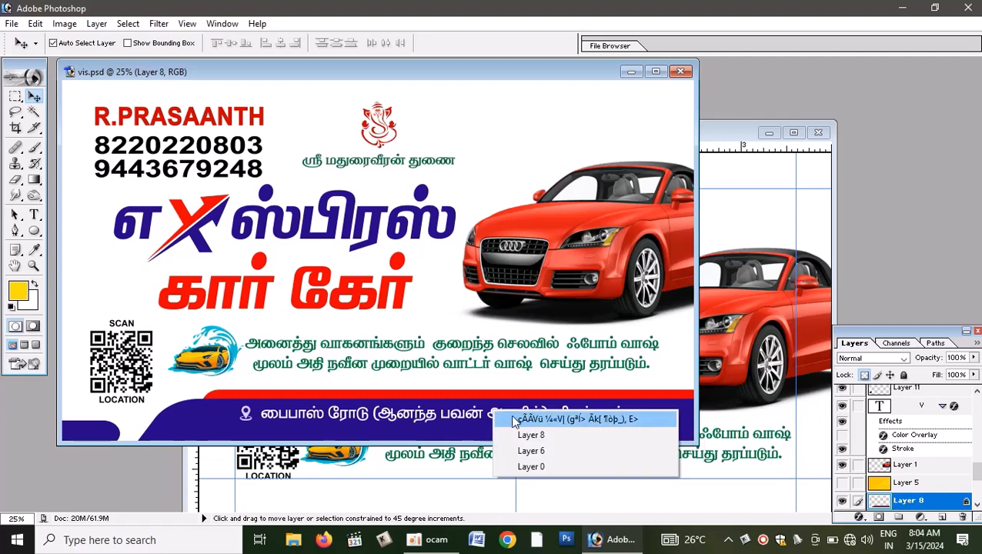
{"action": "left_click", "coordinate": [501, 417]}
Step: Copy the linked footer shape and address text into visgh.psd and fit them along the card's bottom edge
{"action": "left_click_drag", "start_coordinate": [520, 417], "coordinate": [712, 490]}
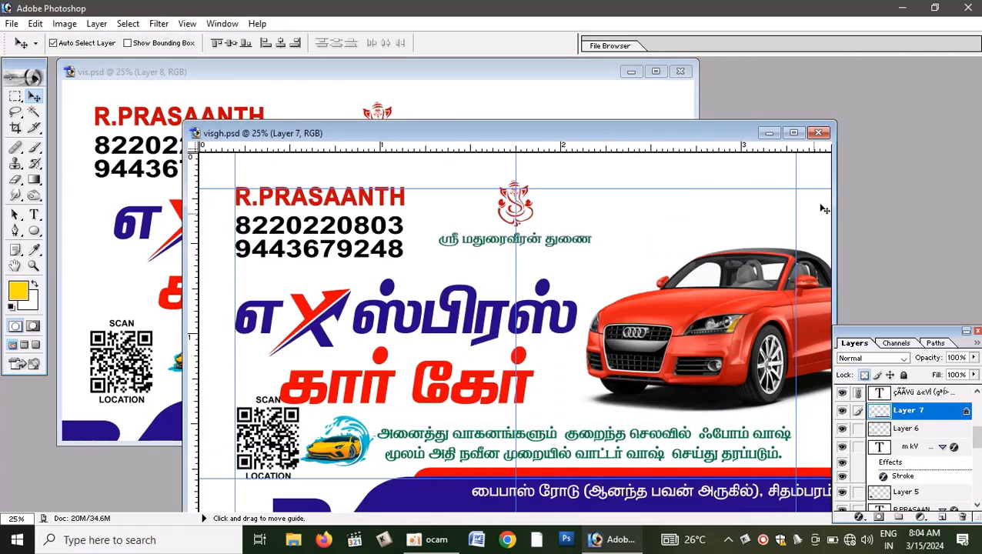
{"action": "left_click", "coordinate": [794, 132]}
{"action": "left_click_drag", "start_coordinate": [625, 450], "coordinate": [549, 450]}
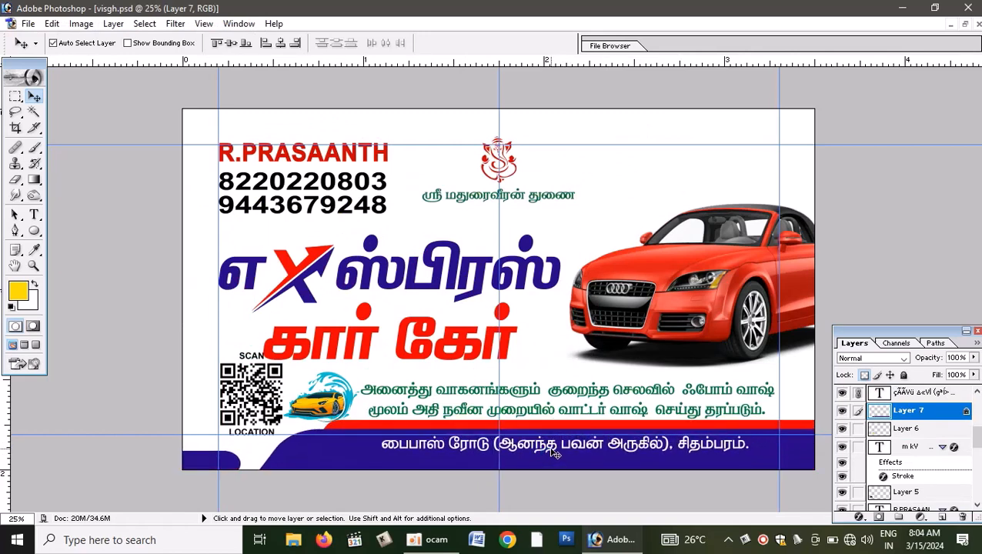
{"action": "left_click", "coordinate": [348, 389]}
{"action": "key", "text": "Left"}
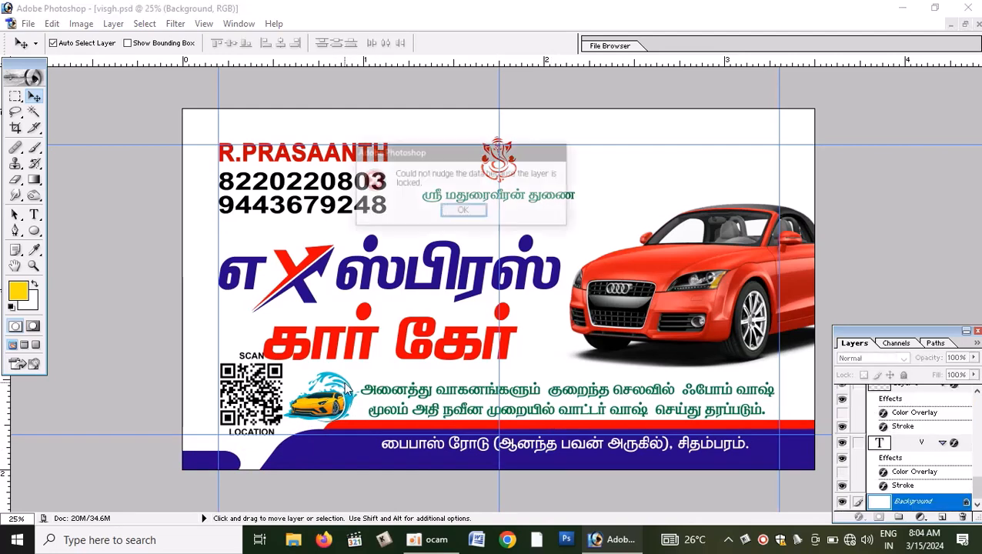
{"action": "left_click", "coordinate": [479, 212]}
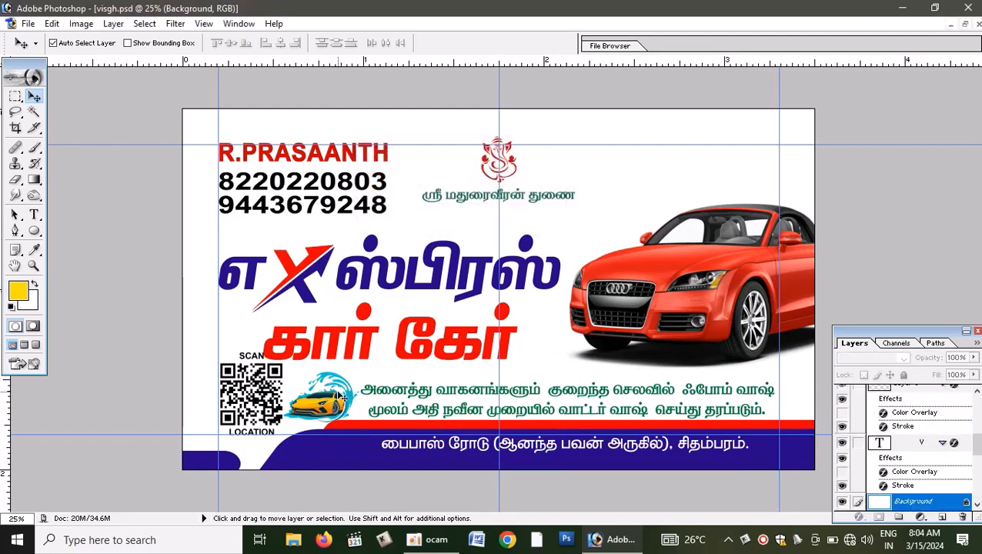
Step: Nudge the car wash graphic and its linked green service text upward, away from the footer's red stripe
{"action": "left_click_drag", "start_coordinate": [344, 400], "coordinate": [339, 398]}
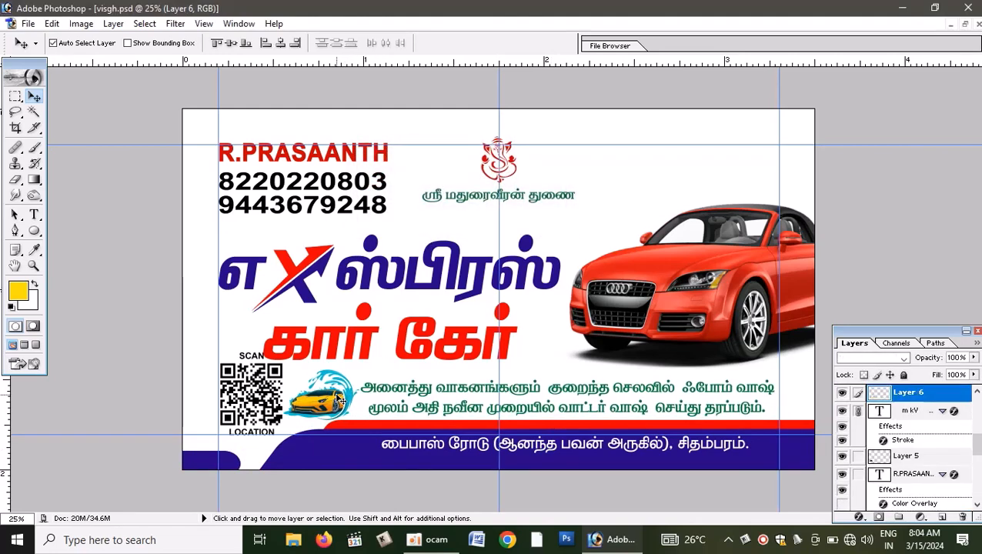
{"action": "key", "text": "Up"}
{"action": "key", "text": "Up"}
{"action": "key", "text": "Up"}
{"action": "key", "text": "Up"}
{"action": "key", "text": "Up"}
{"action": "key", "text": "Up"}
{"action": "key", "text": "Up"}
{"action": "key", "text": "Up"}
{"action": "key", "text": "Up"}
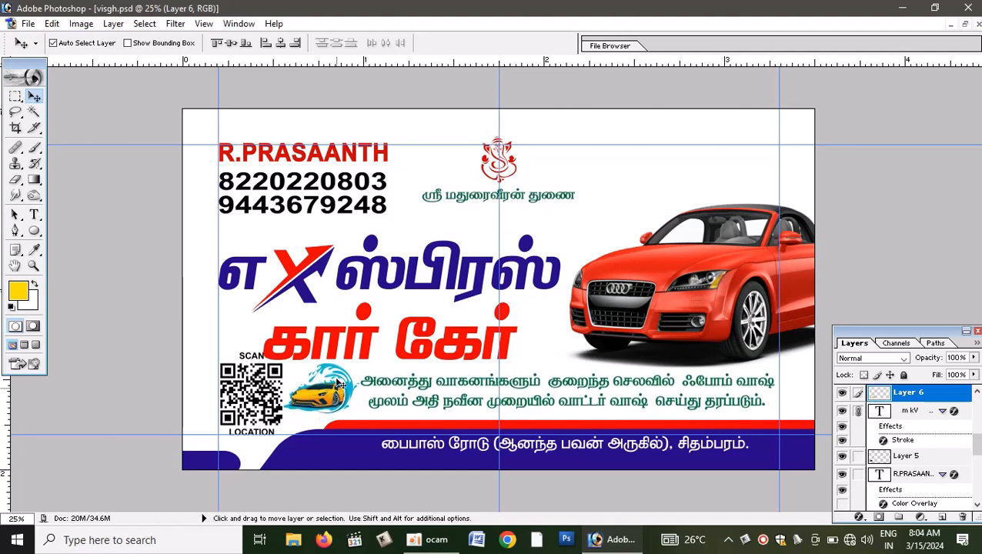
Step: Move the two-line Tamil title up, and nudge the car wash graphic with its linked green service text slightly right
{"action": "left_click_drag", "start_coordinate": [440, 270], "coordinate": [438, 254]}
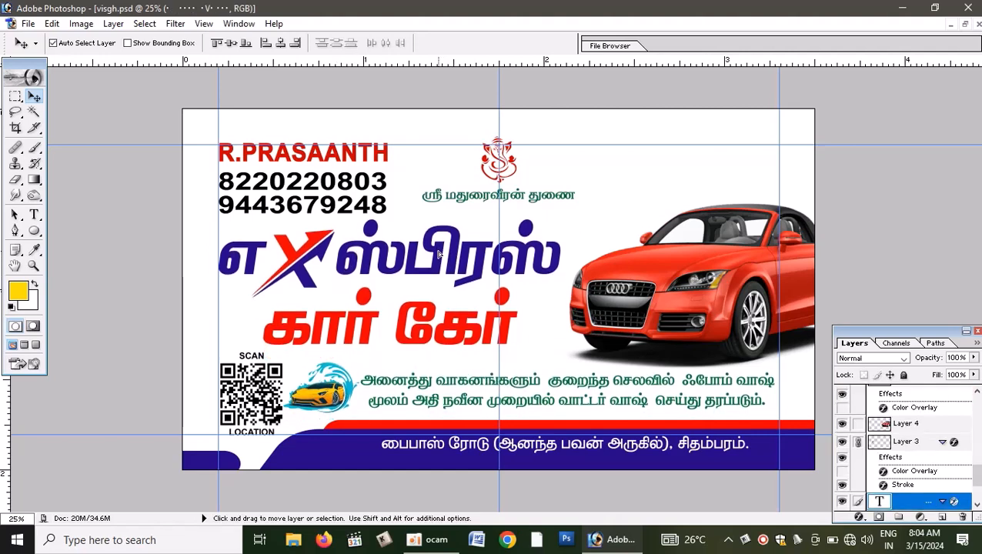
{"action": "left_click", "coordinate": [326, 385]}
{"action": "key", "text": "Right"}
{"action": "key", "text": "Right"}
{"action": "key", "text": "Right"}
{"action": "key", "text": "Right"}
{"action": "key", "text": "Right"}
{"action": "key", "text": "Right"}
{"action": "key", "text": "Right"}
{"action": "key", "text": "Right"}
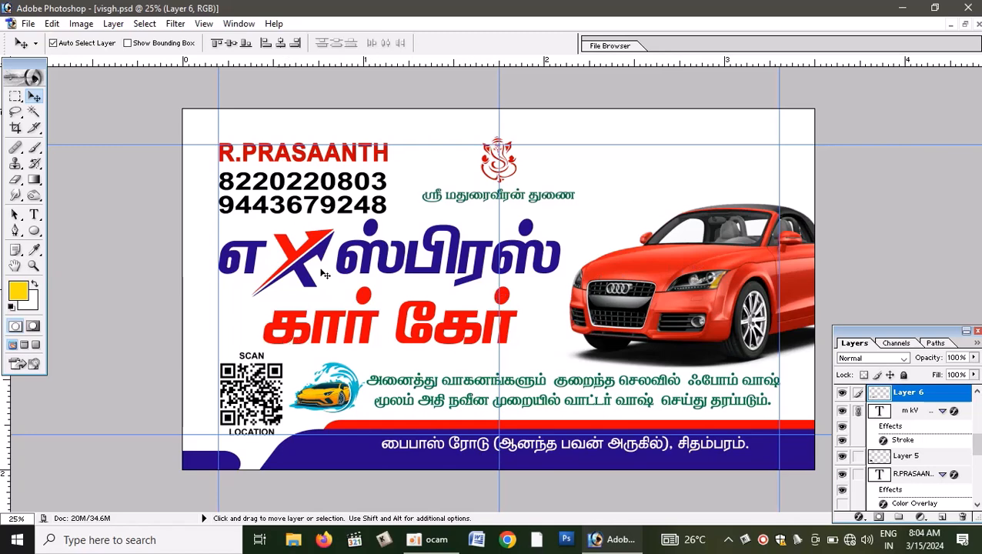
Step: Show vis.psd and visgh.psd in separate windows to compare the two cards, and return visgh.psd to full view
{"action": "left_click", "coordinate": [965, 23]}
{"action": "left_click", "coordinate": [580, 104]}
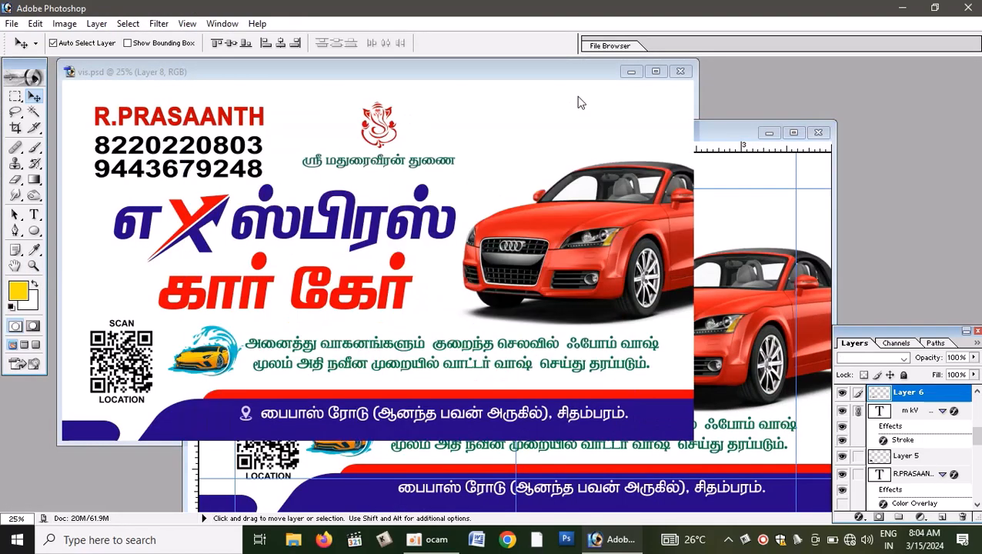
{"action": "left_click", "coordinate": [745, 221]}
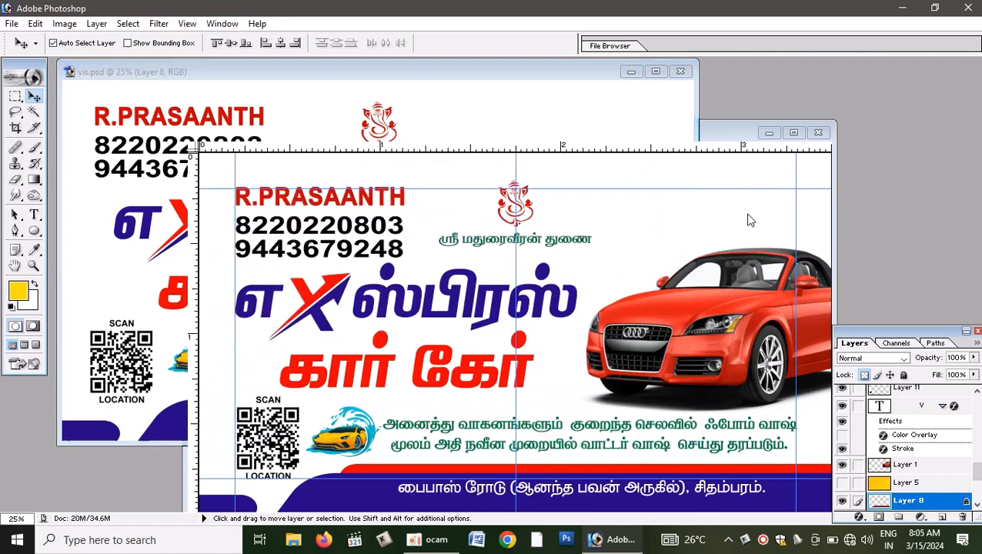
{"action": "left_click", "coordinate": [794, 134]}
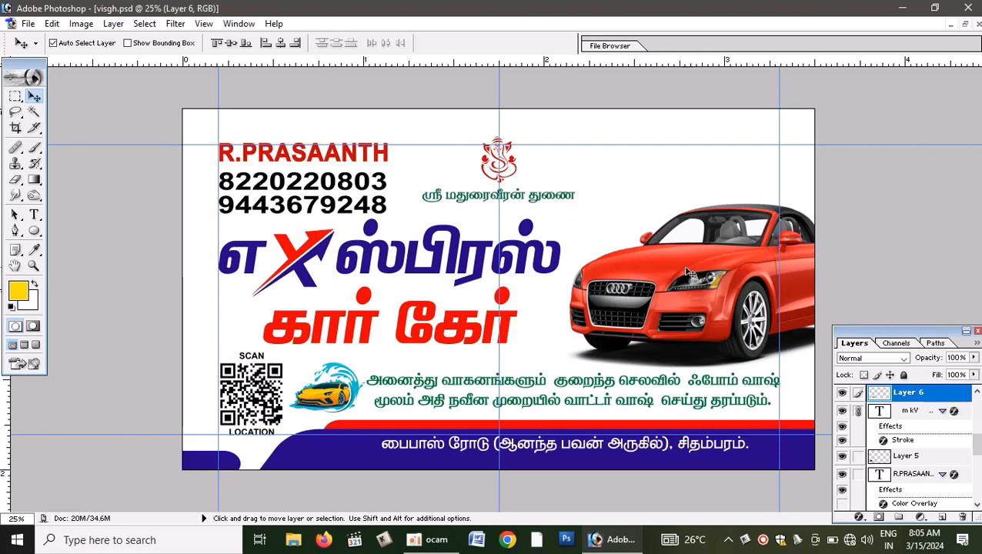
Step: Select the Background layer in visgh.psd and fill it with the yellow foreground color
{"action": "right_click", "coordinate": [481, 261]}
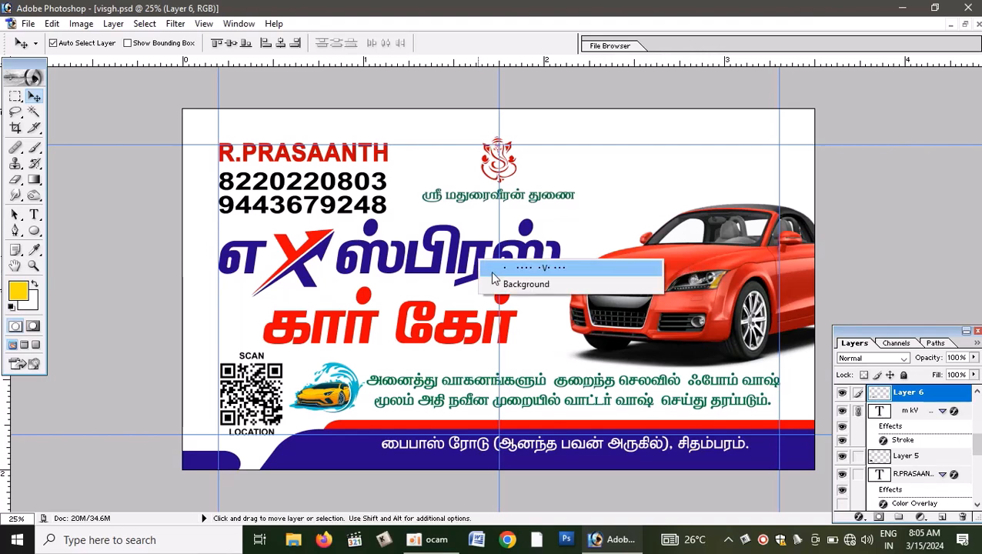
{"action": "left_click", "coordinate": [531, 267]}
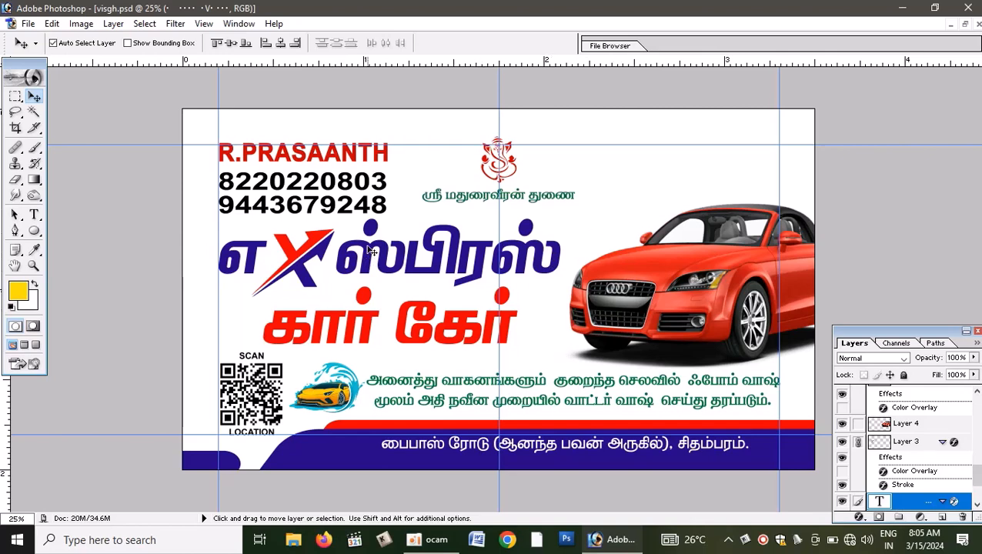
{"action": "right_click", "coordinate": [674, 174]}
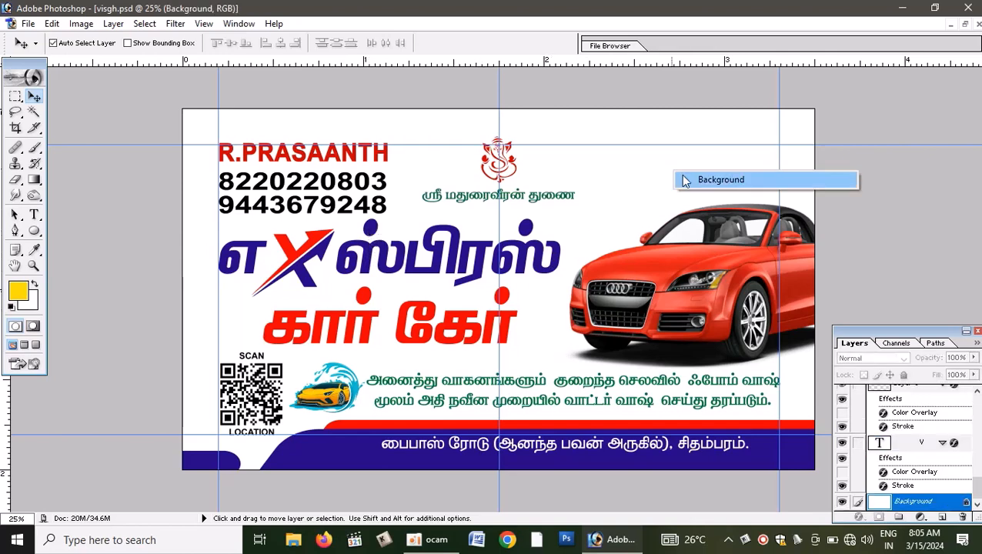
{"action": "left_click", "coordinate": [701, 180]}
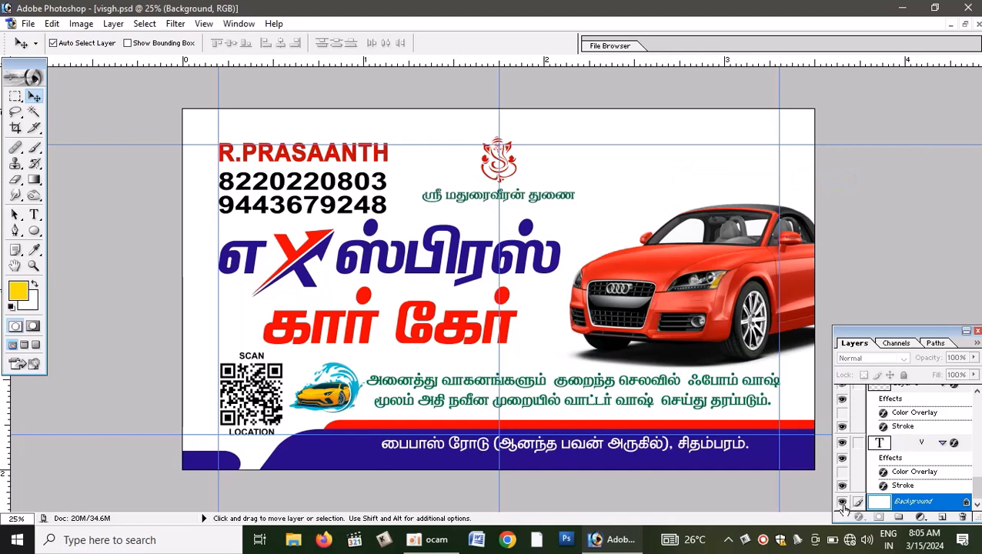
{"action": "key", "text": "alt+BackSpace"}
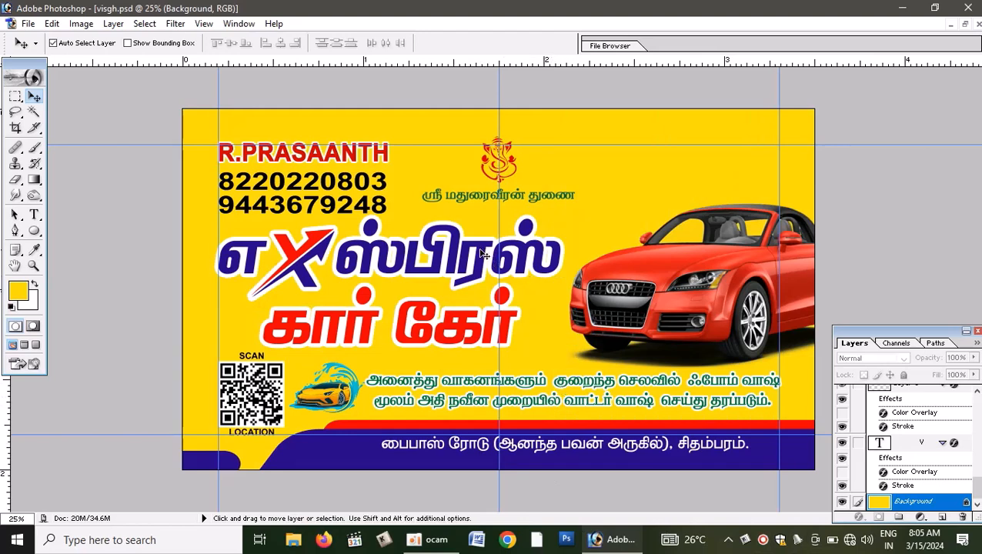
Step: Toggle the Stroke effect of the Tamil title's text layer to compare it with and without the outline, leaving it on
{"action": "left_click", "coordinate": [920, 443]}
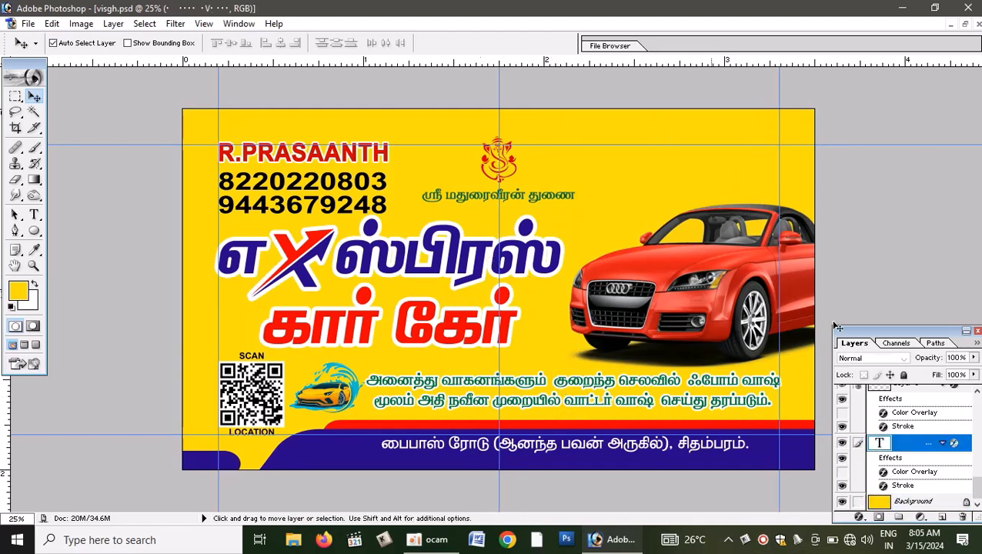
{"action": "left_click", "coordinate": [842, 486]}
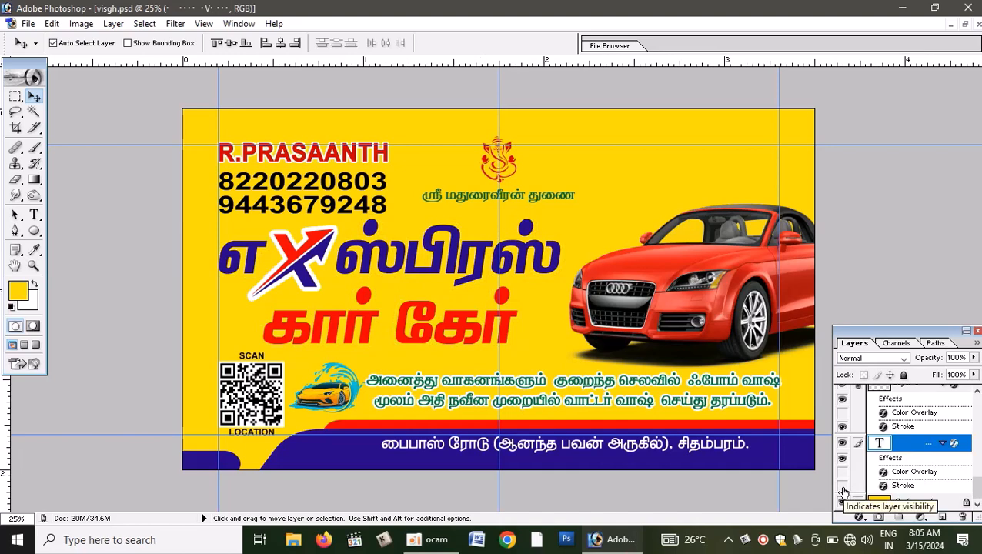
{"action": "left_click", "coordinate": [843, 487]}
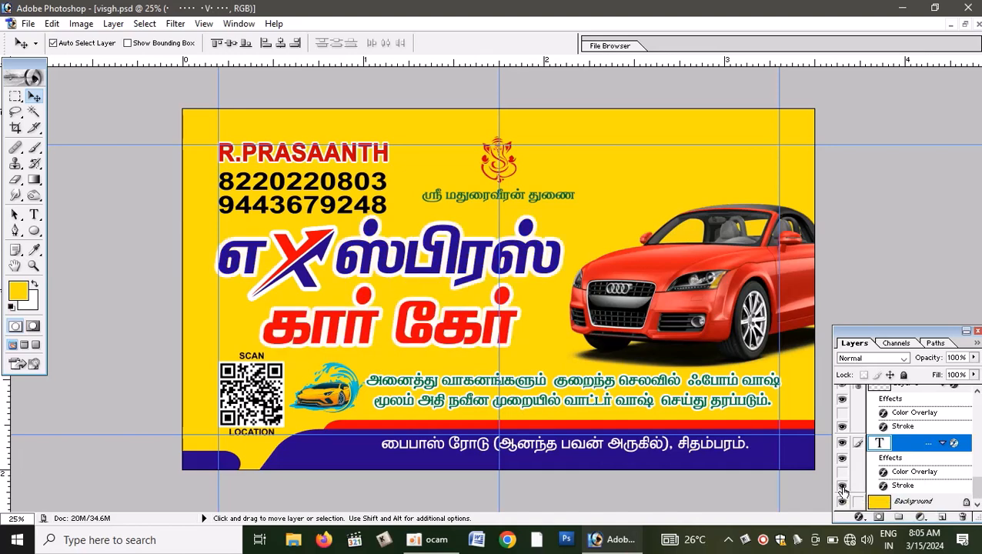
{"action": "left_click", "coordinate": [843, 487]}
{"action": "left_click", "coordinate": [843, 487]}
{"action": "left_click", "coordinate": [843, 490]}
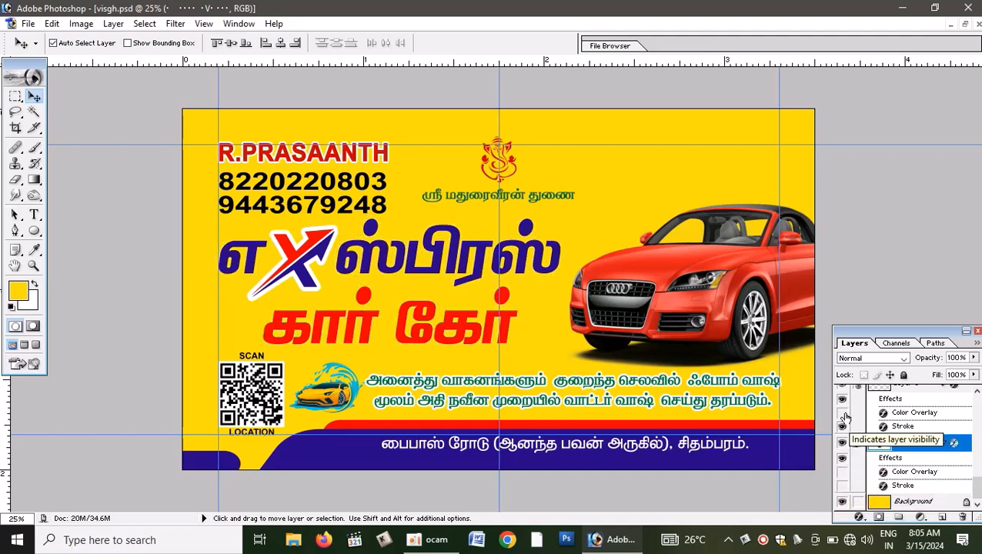
{"action": "left_click", "coordinate": [843, 485]}
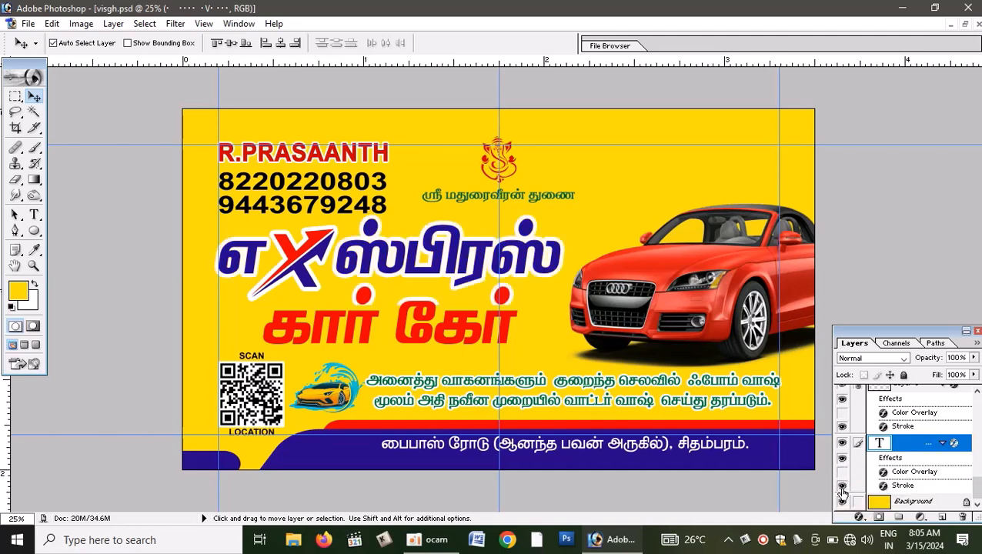
Step: Fill the Background layer with the white background color
{"action": "left_click", "coordinate": [872, 503]}
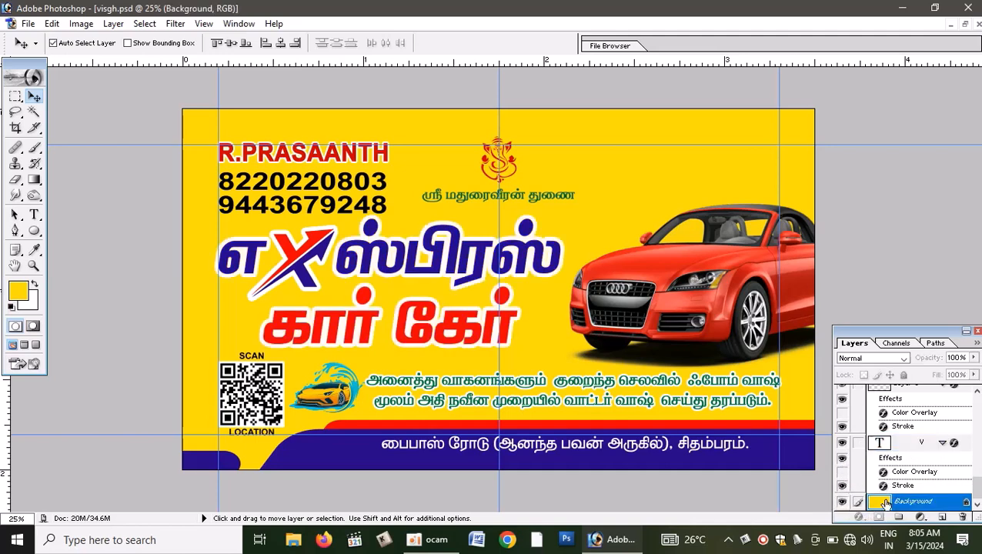
{"action": "key", "text": "ctrl+BackSpace"}
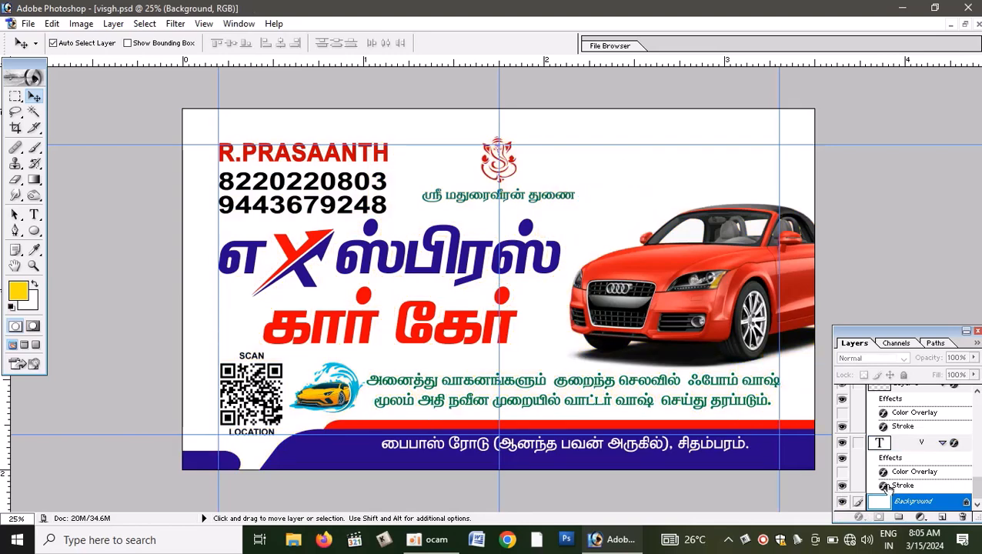